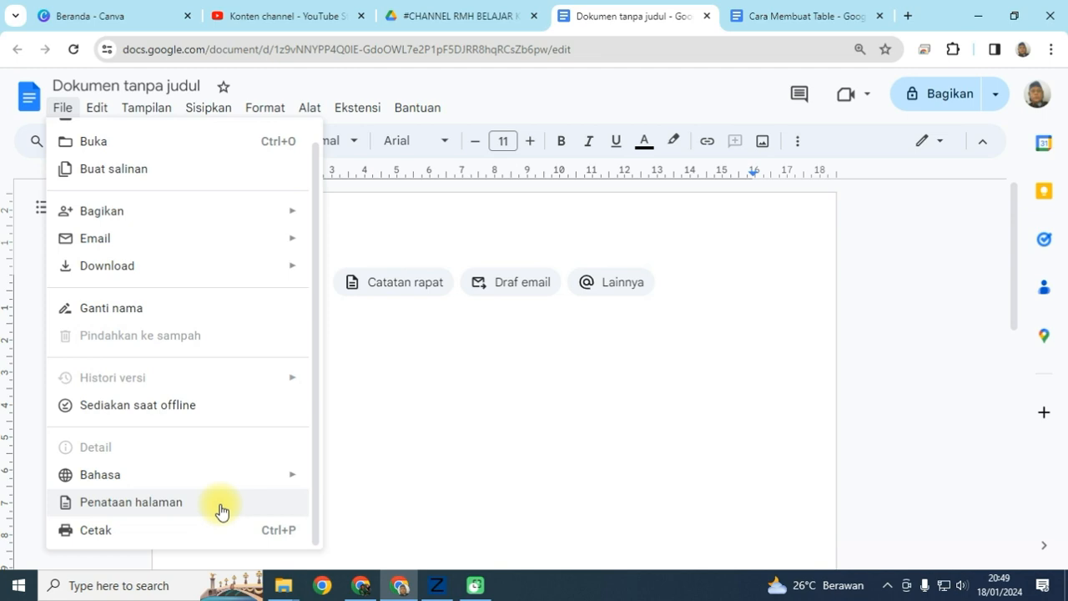
{"action": "left_click", "coordinate": [220, 505]}
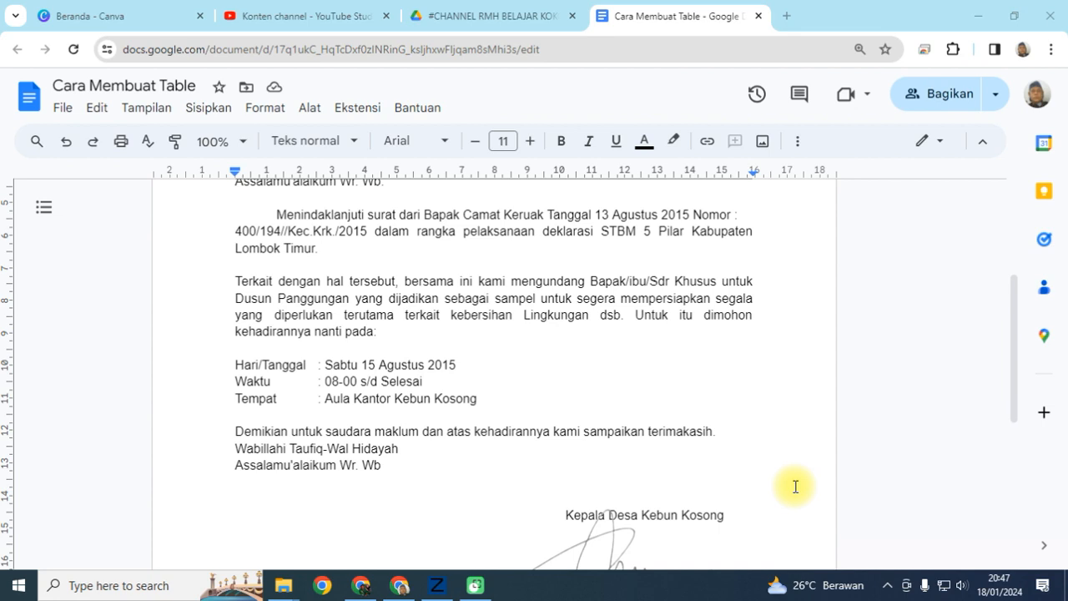
Step: Look through the sample invitation letter in Cara Membuat Table, from the letter number to the signature
{"action": "scroll", "coordinate": [428, 351], "scroll_direction": "up", "scroll_amount": 3}
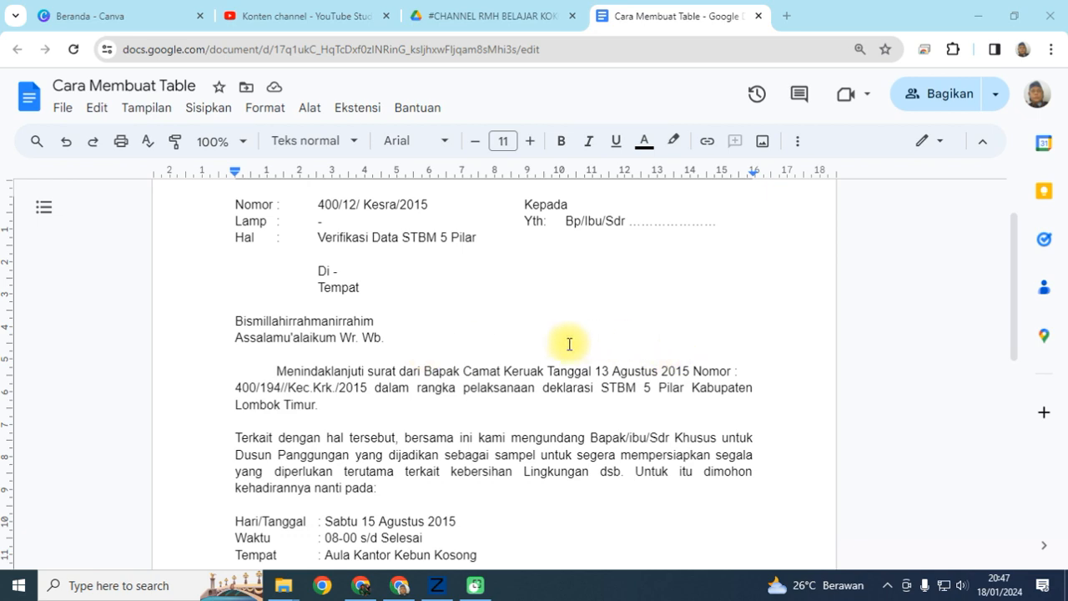
{"action": "scroll", "coordinate": [467, 334], "scroll_direction": "down", "scroll_amount": 4}
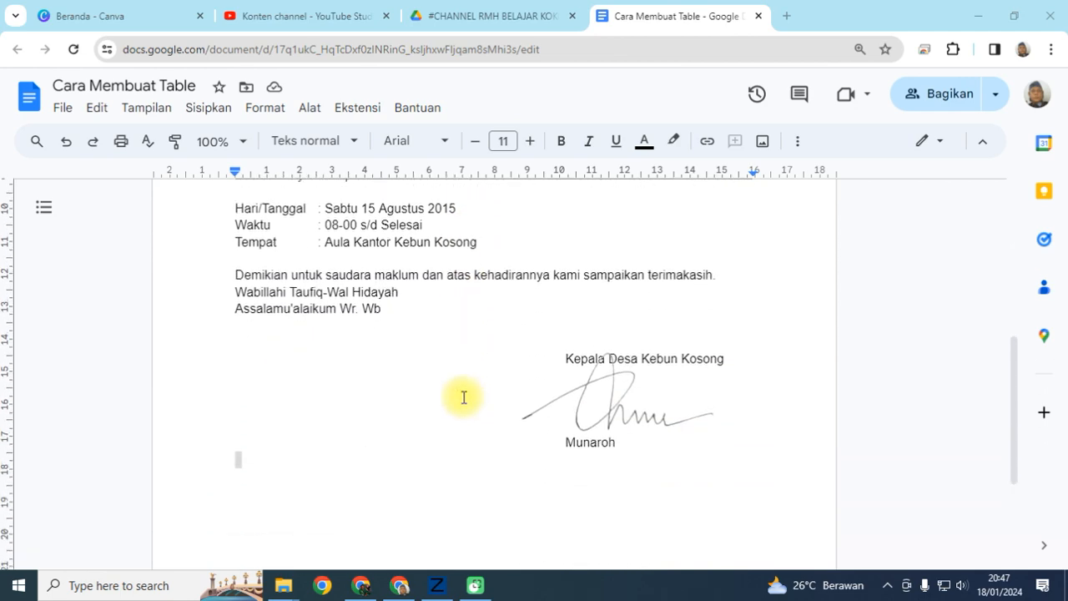
{"action": "scroll", "coordinate": [464, 397], "scroll_direction": "up", "scroll_amount": 6}
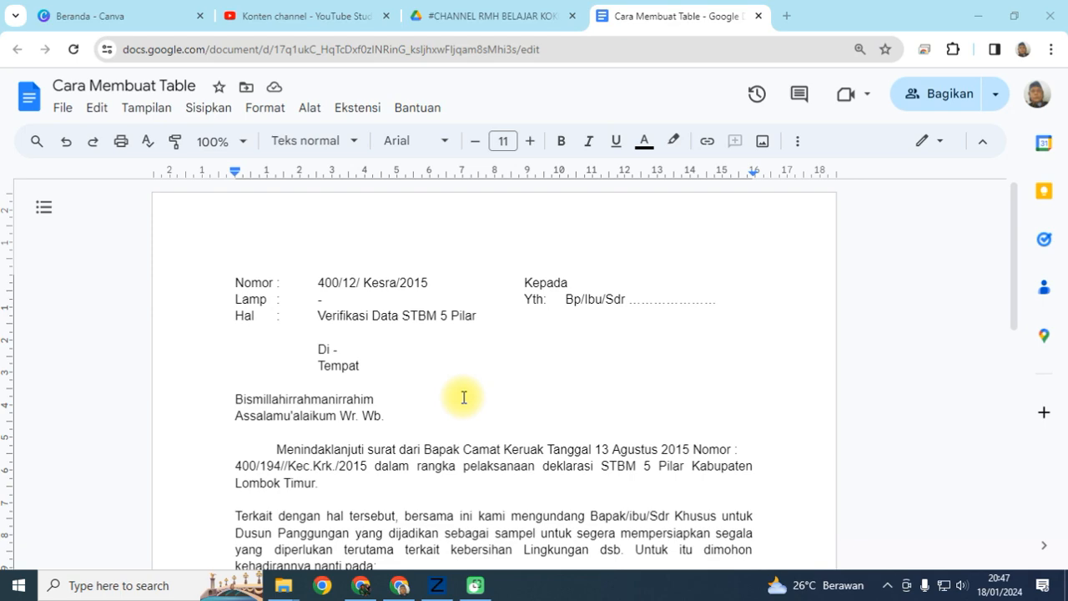
{"action": "scroll", "coordinate": [222, 401], "scroll_direction": "down", "scroll_amount": 3}
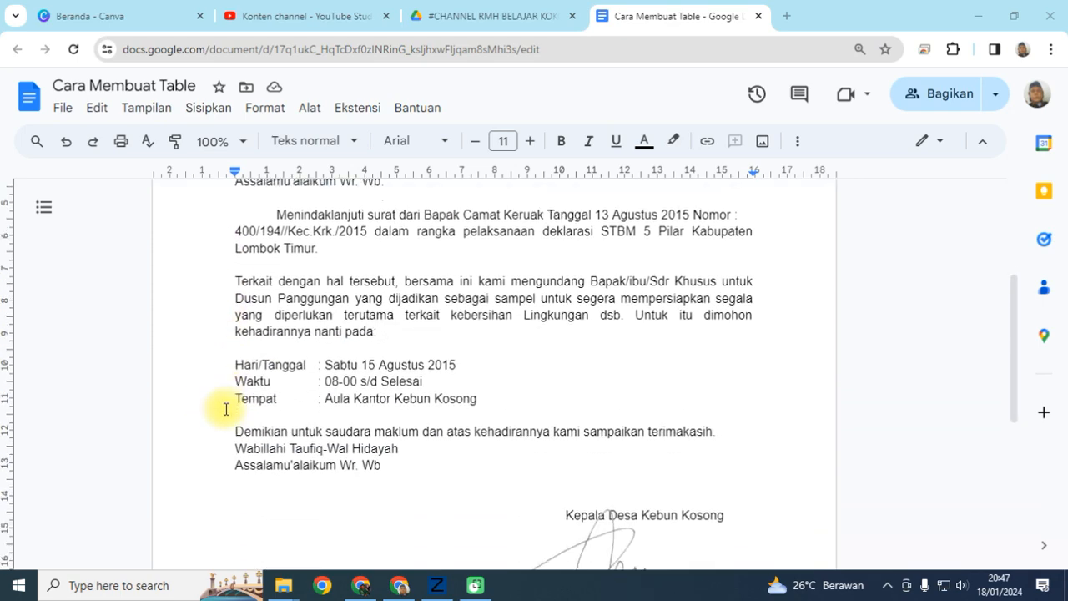
{"action": "scroll", "coordinate": [539, 384], "scroll_direction": "up", "scroll_amount": 4}
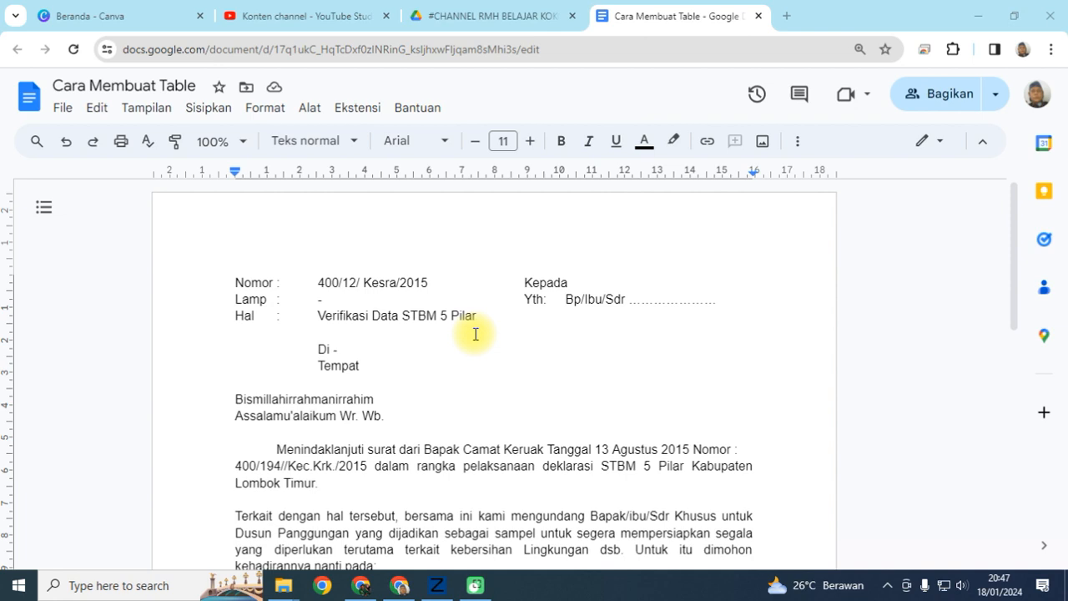
Step: Switch to Google Drive and create a new blank Google Docs document in the open channel folder
{"action": "left_click", "coordinate": [501, 23]}
{"action": "left_click", "coordinate": [42, 138]}
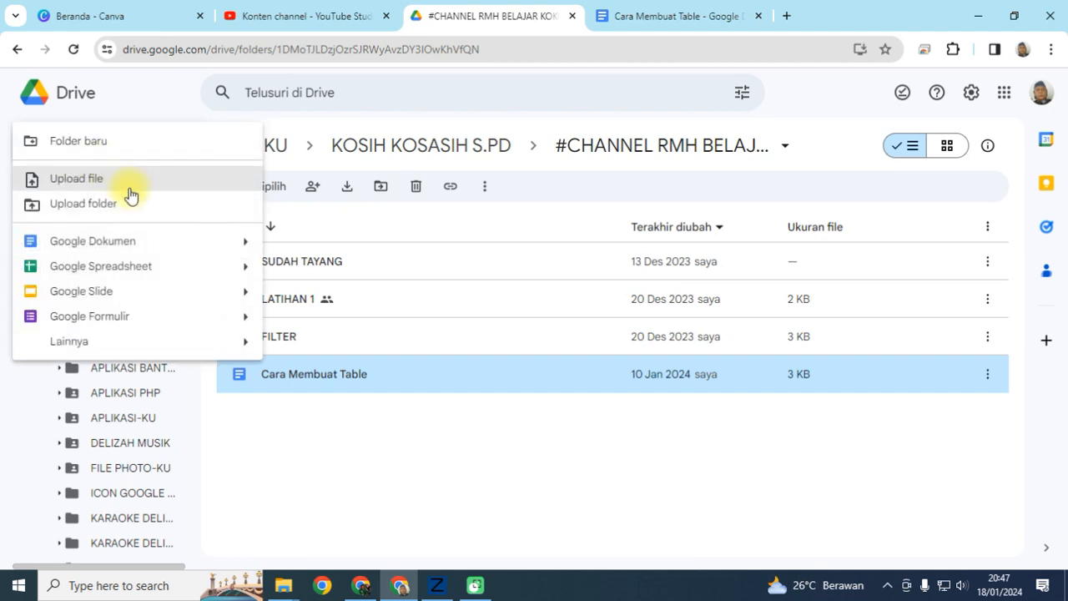
{"action": "left_click", "coordinate": [162, 242]}
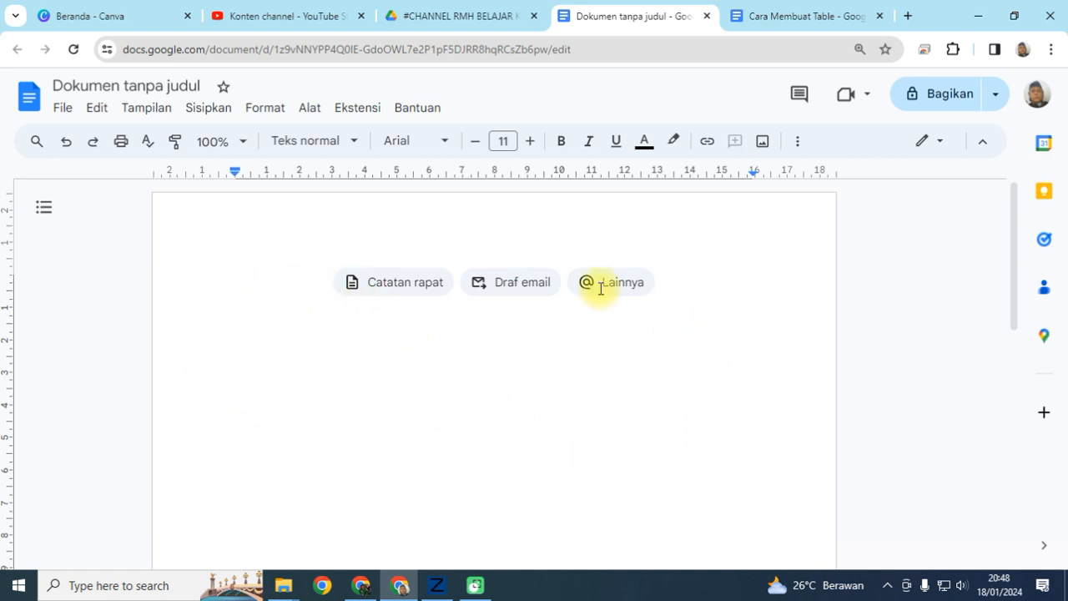
{"action": "scroll", "coordinate": [518, 463], "scroll_direction": "down", "scroll_amount": 2}
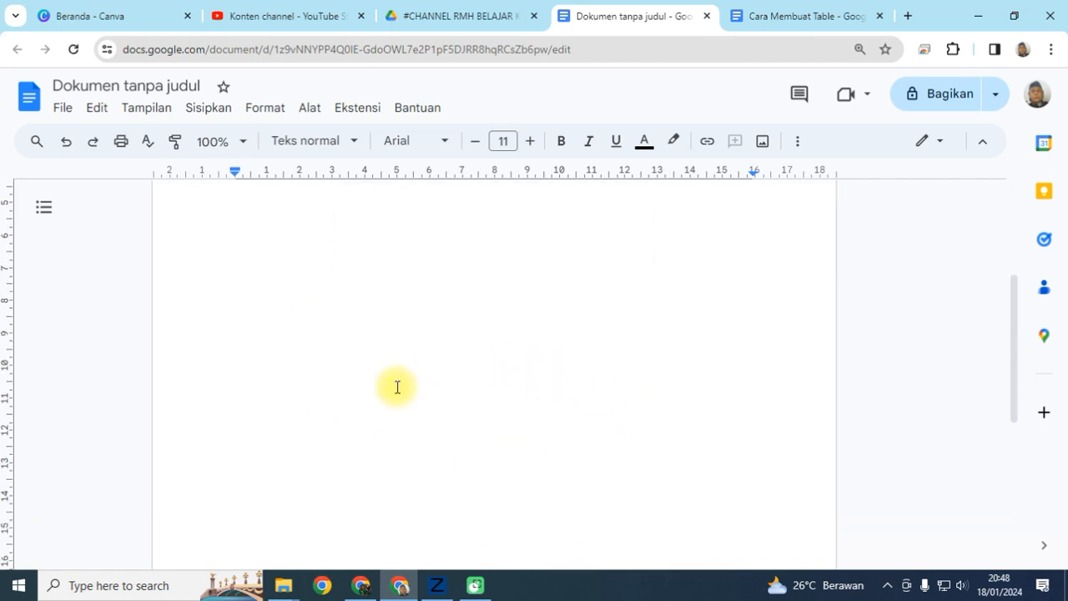
{"action": "scroll", "coordinate": [486, 401], "scroll_direction": "up", "scroll_amount": 2}
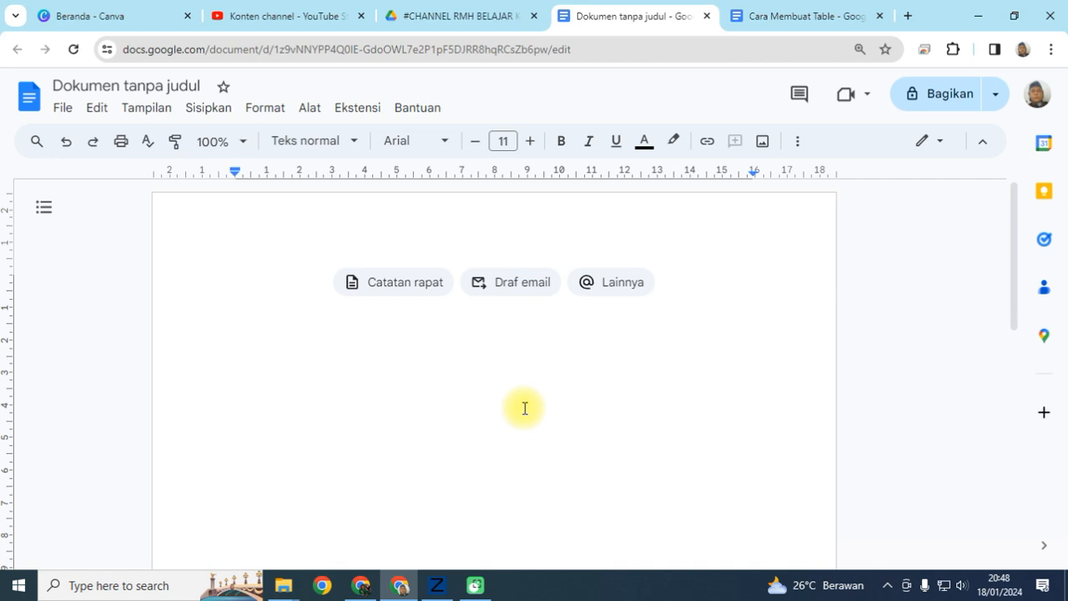
Step: Set the whole document's page orientation to landscape (Lanskap) and the paper size to Legal (21,6 cm x 35,6 cm)
{"action": "left_click", "coordinate": [62, 111]}
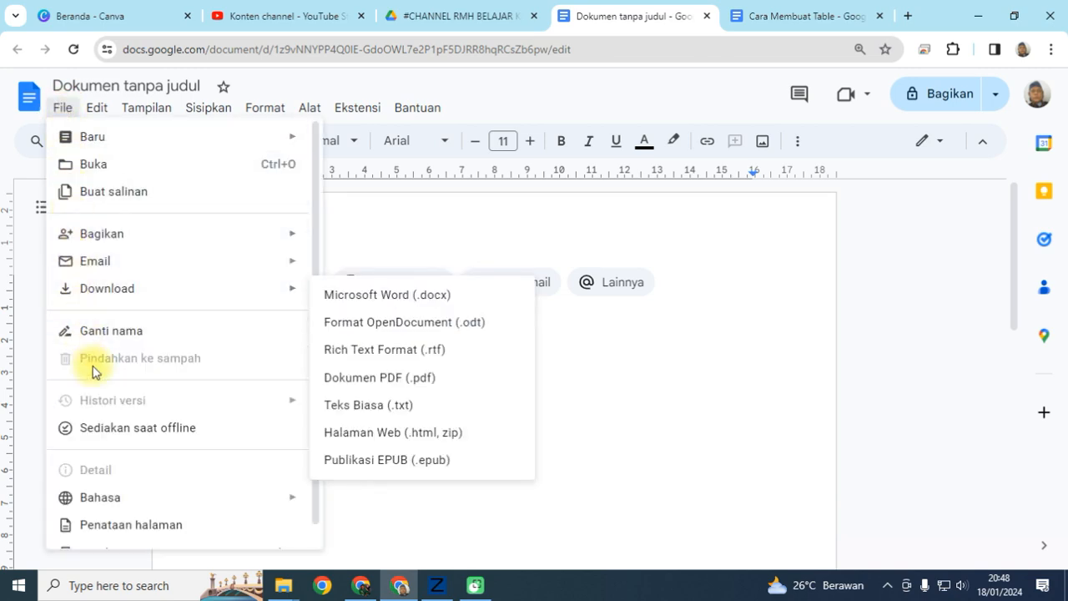
{"action": "scroll", "coordinate": [127, 507], "scroll_direction": "down", "scroll_amount": 1}
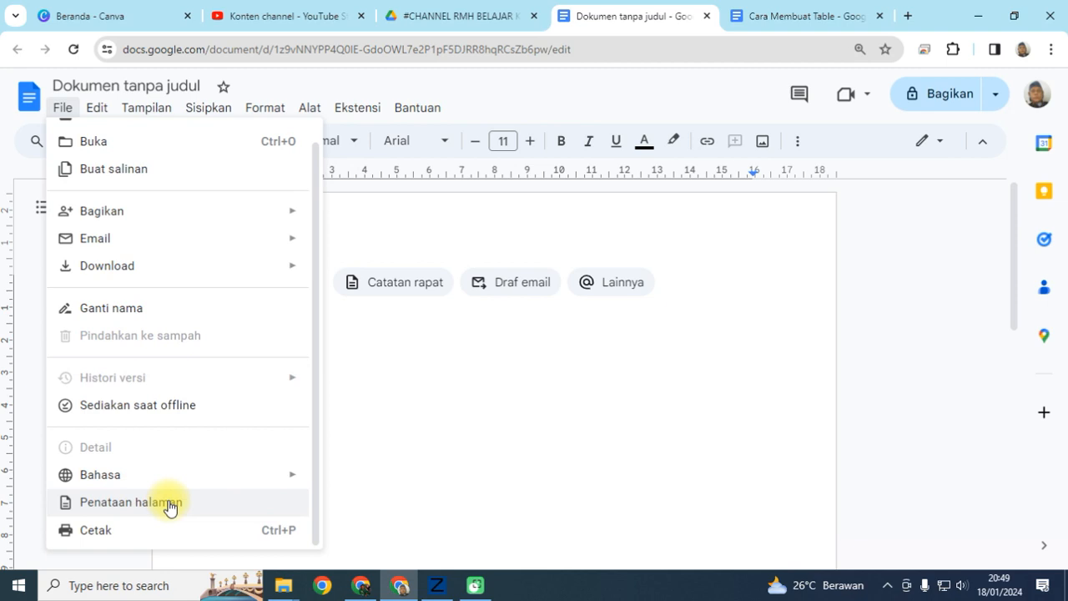
{"action": "left_click", "coordinate": [221, 509]}
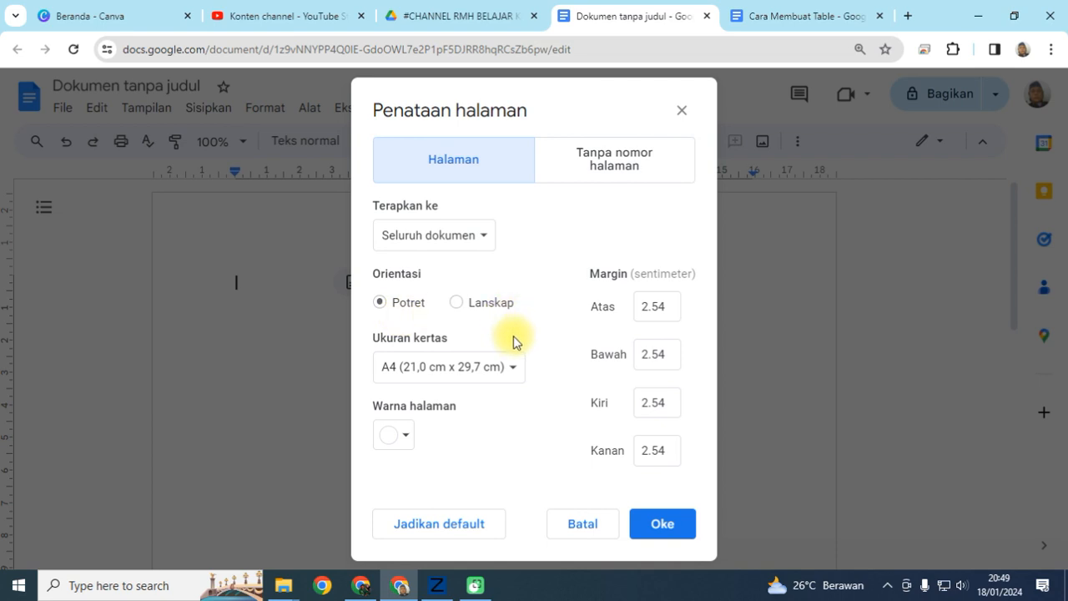
{"action": "left_click", "coordinate": [459, 304]}
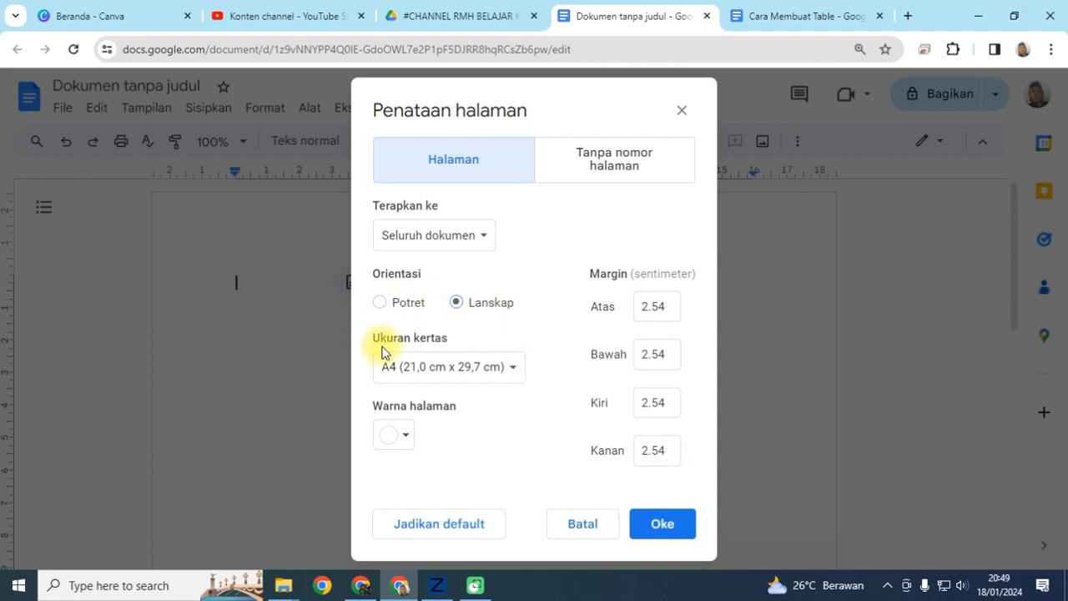
{"action": "left_click", "coordinate": [506, 367]}
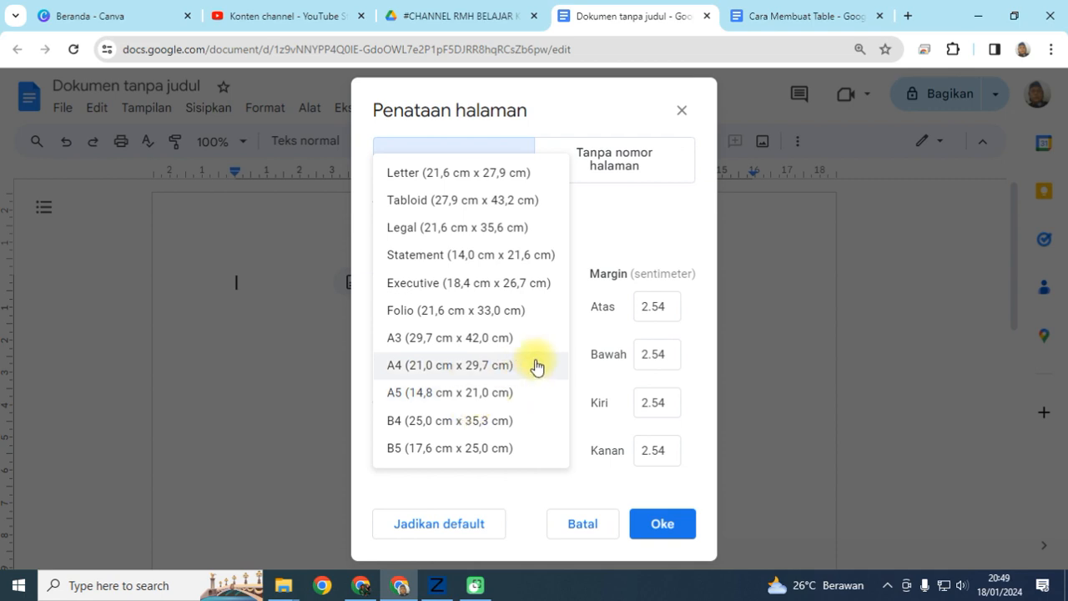
{"action": "left_click", "coordinate": [515, 492]}
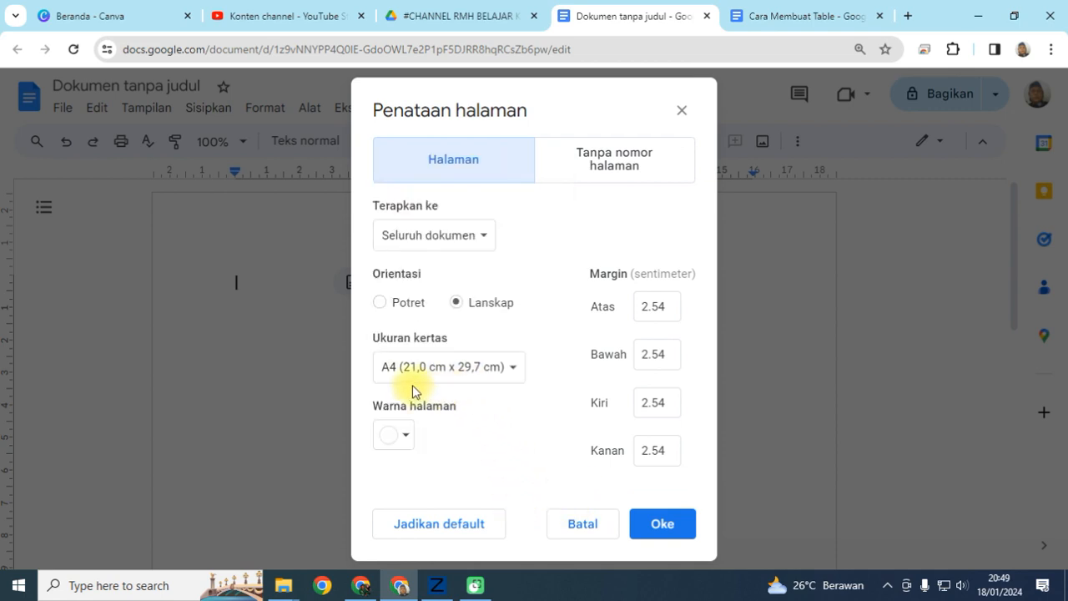
{"action": "left_click", "coordinate": [518, 372]}
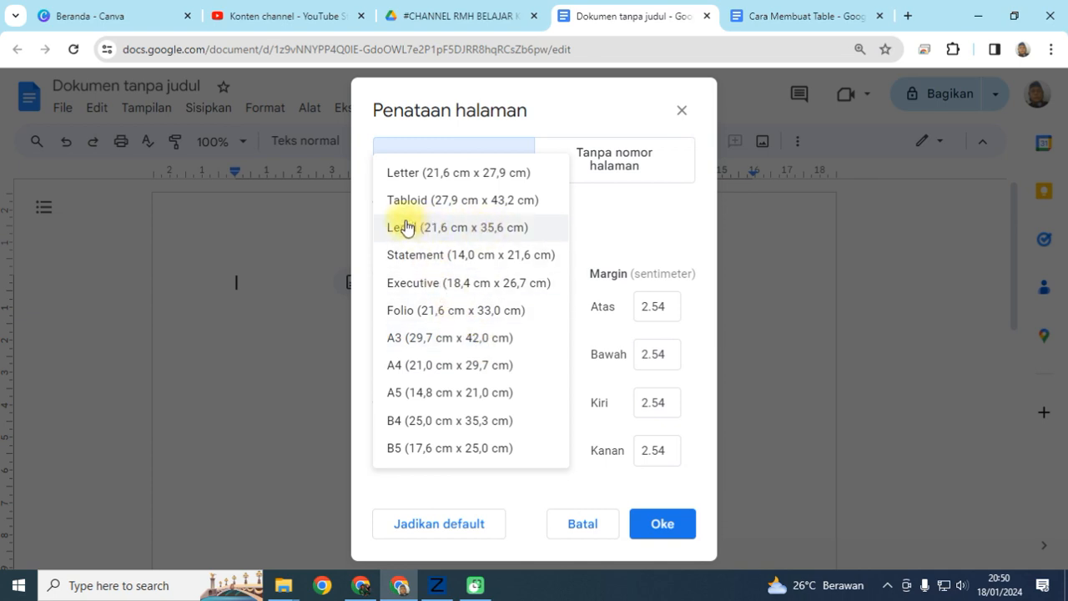
{"action": "left_click", "coordinate": [459, 229]}
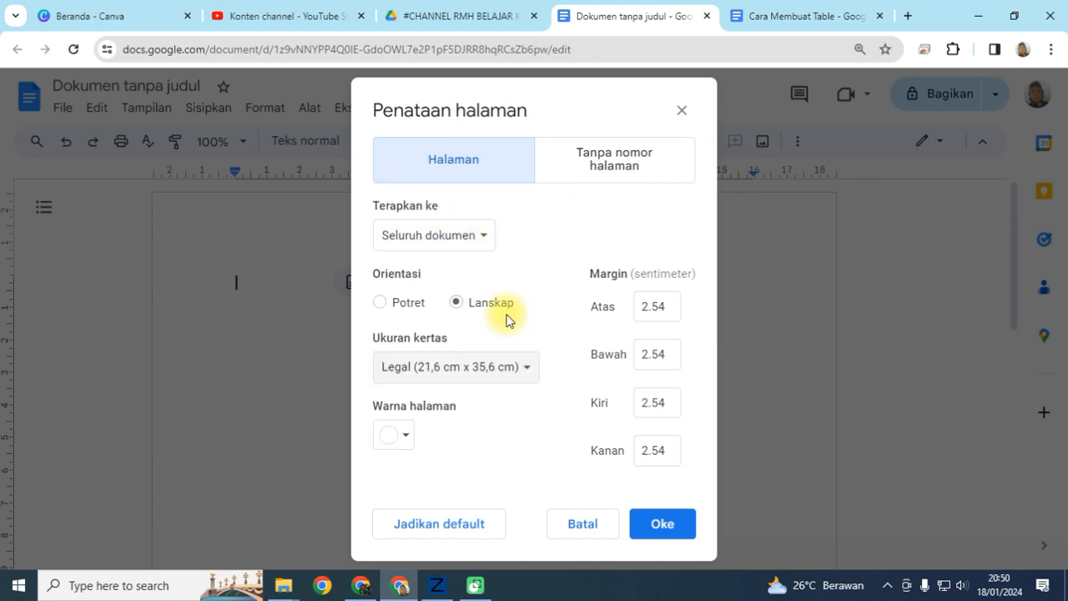
{"action": "left_click", "coordinate": [655, 524]}
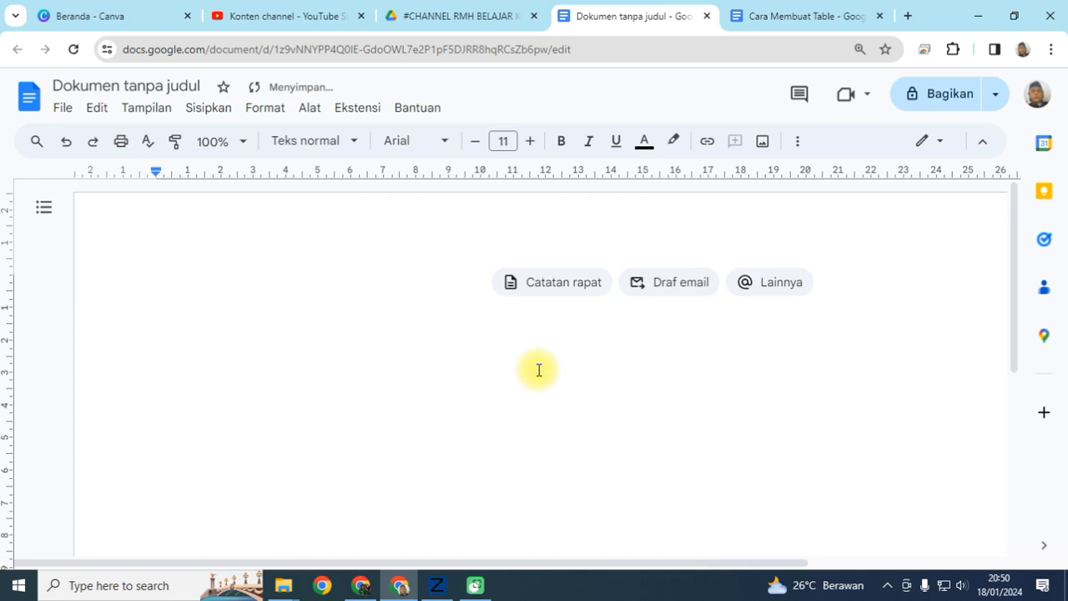
Step: Examine the full width and margins of the landscape Legal page
{"action": "key", "text": "ctrl+minus"}
{"action": "key", "text": "ctrl+minus"}
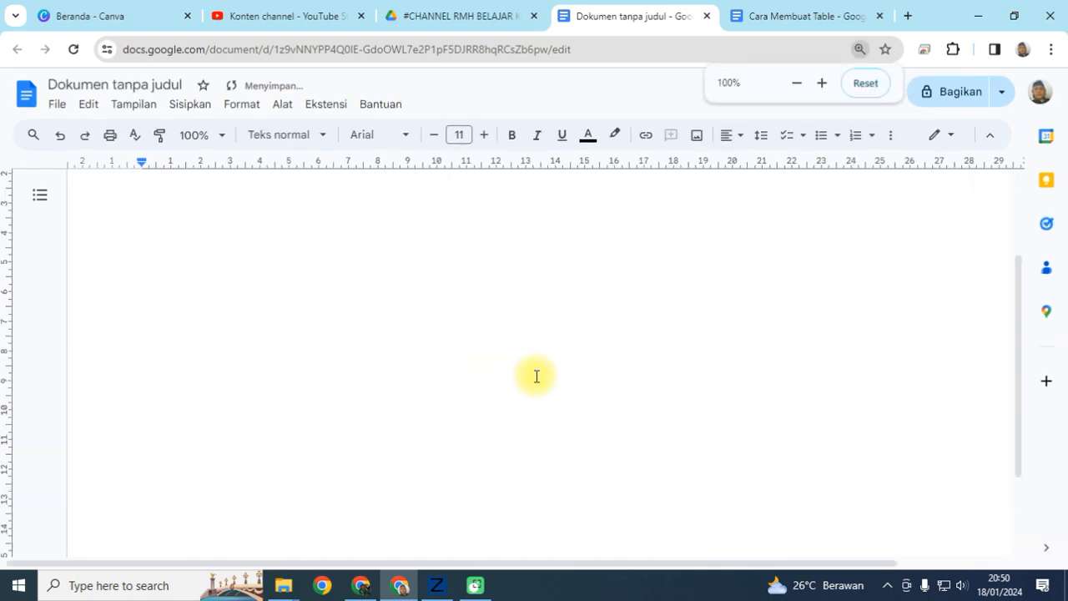
{"action": "key", "text": "ctrl+minus"}
{"action": "key", "text": "ctrl+minus"}
{"action": "key", "text": "ctrl+minus"}
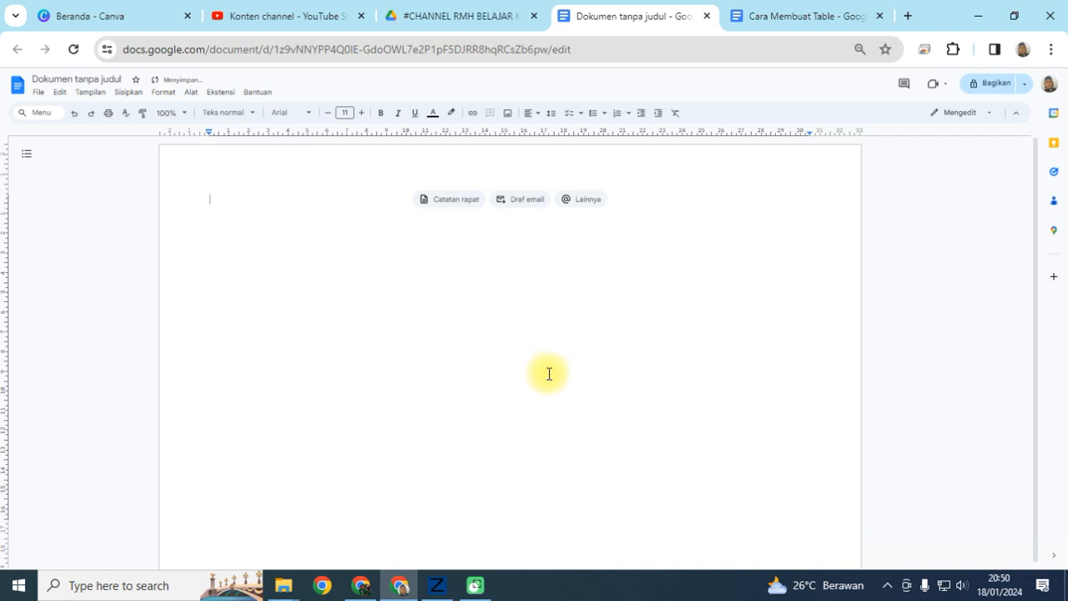
{"action": "scroll", "coordinate": [422, 330], "scroll_direction": "down", "scroll_amount": 1}
{"action": "scroll", "coordinate": [433, 340], "scroll_direction": "up", "scroll_amount": 1}
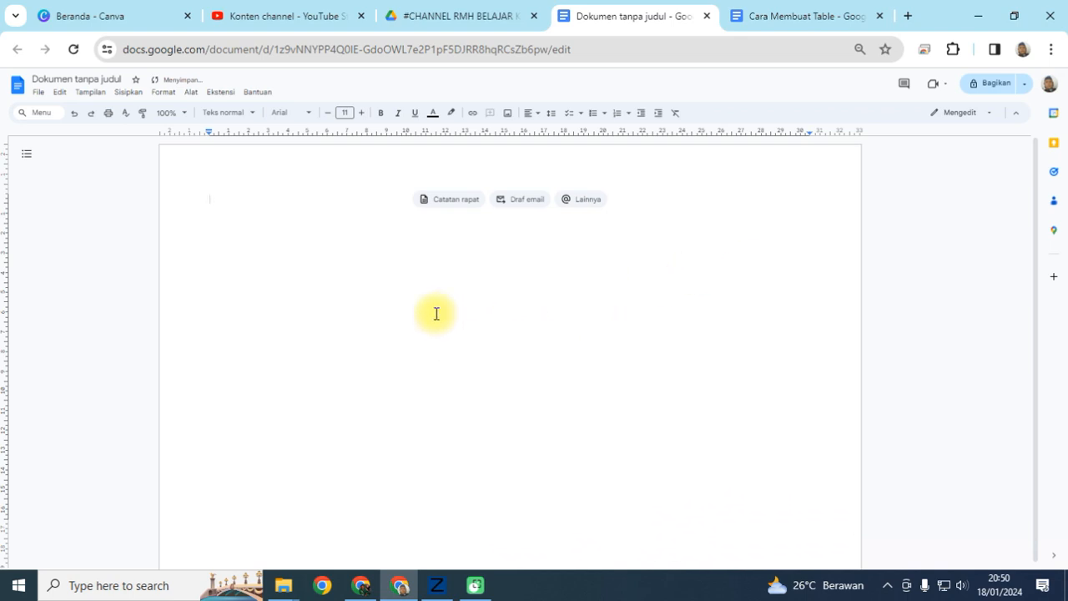
{"action": "scroll", "coordinate": [436, 313], "scroll_direction": "up", "scroll_amount": 1}
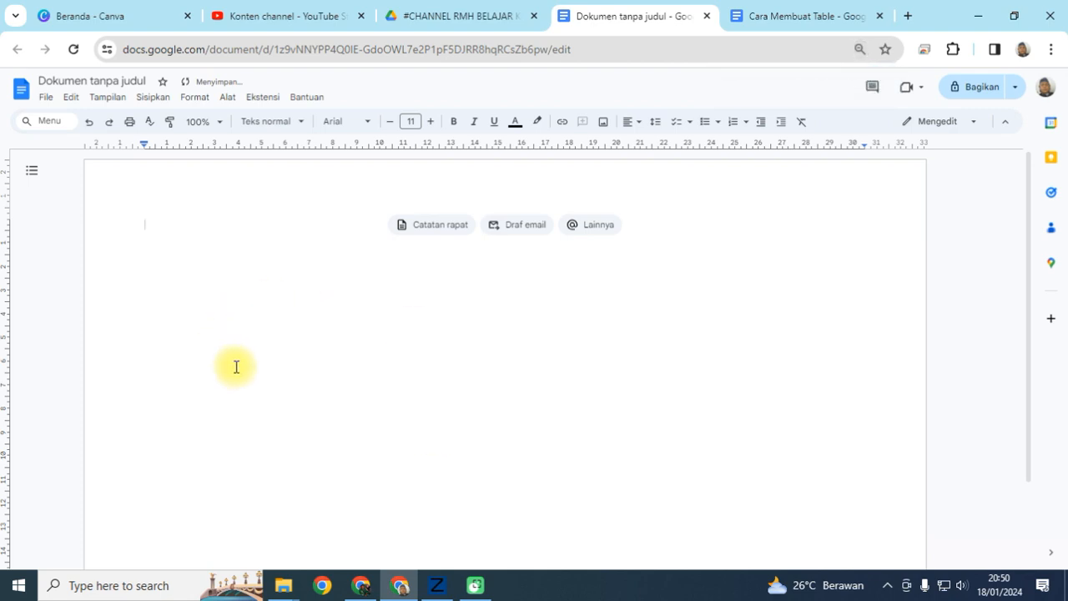
{"action": "scroll", "coordinate": [236, 367], "scroll_direction": "up", "scroll_amount": 4}
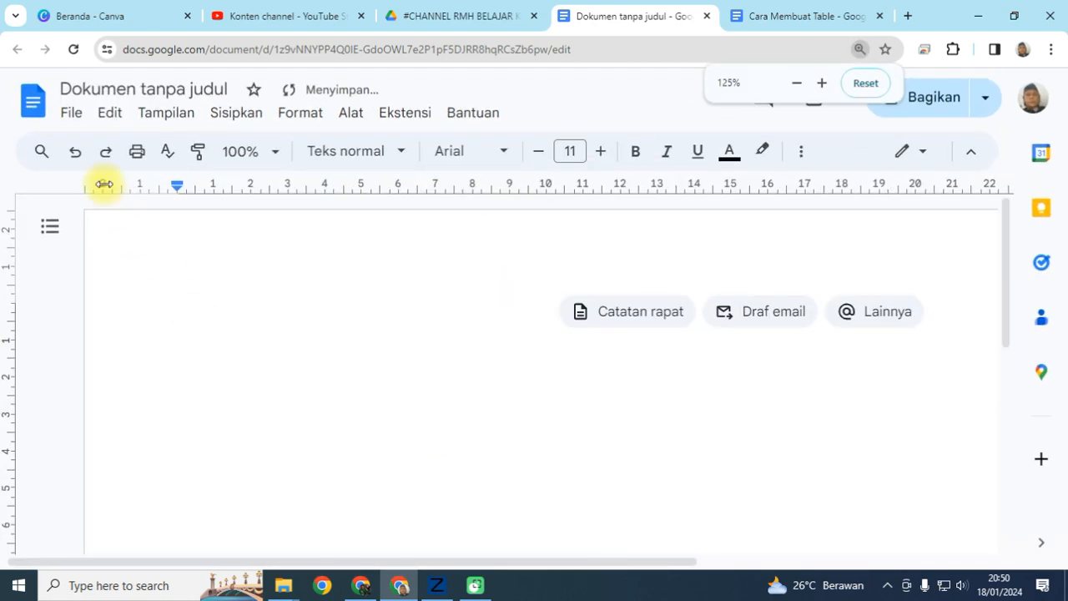
Step: Set the whole document's page orientation to portrait (Potret) and the paper size to A4 (21,0 cm x 29,7 cm)
{"action": "left_click", "coordinate": [71, 112]}
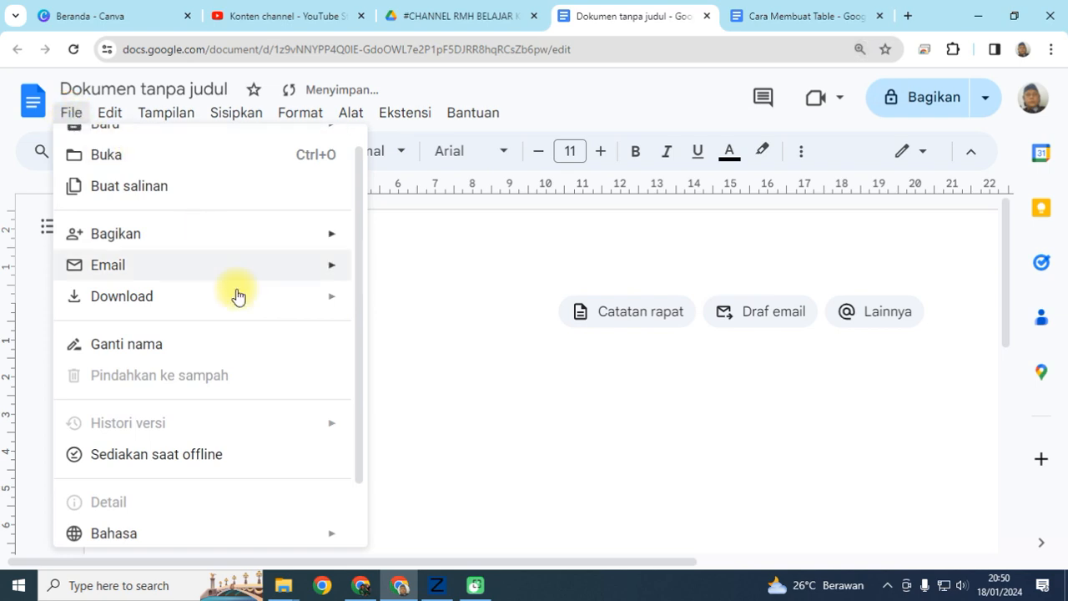
{"action": "scroll", "coordinate": [253, 467], "scroll_direction": "down", "scroll_amount": 2}
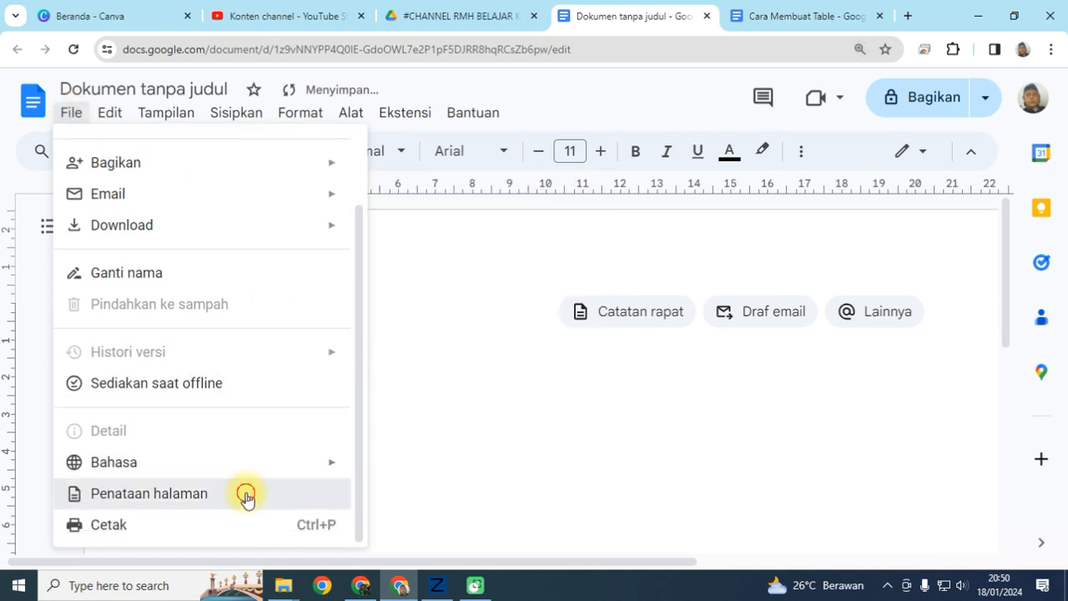
{"action": "left_click", "coordinate": [247, 496]}
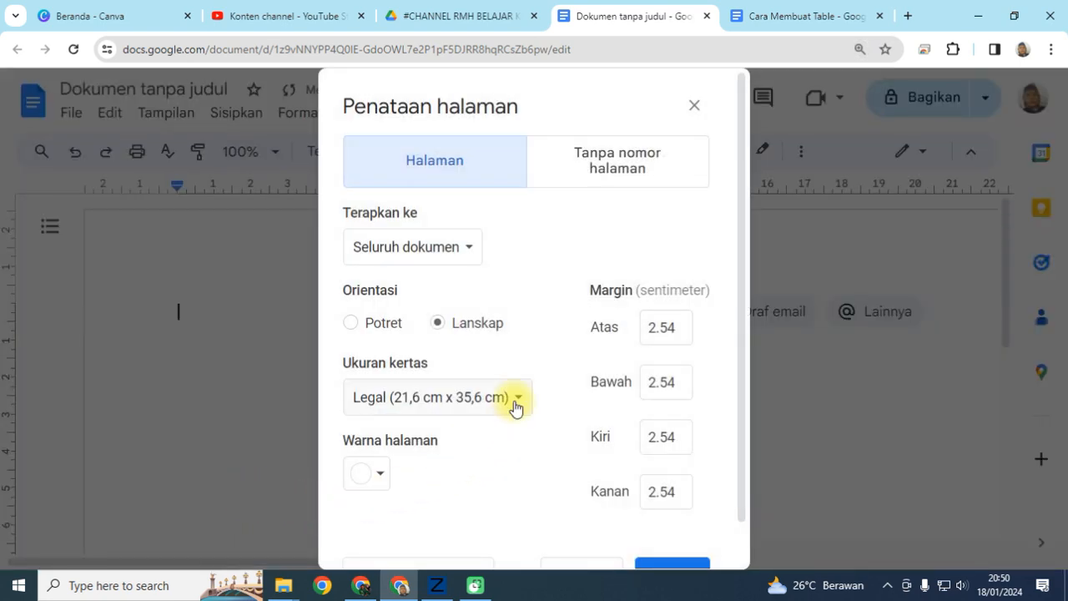
{"action": "left_click", "coordinate": [351, 323]}
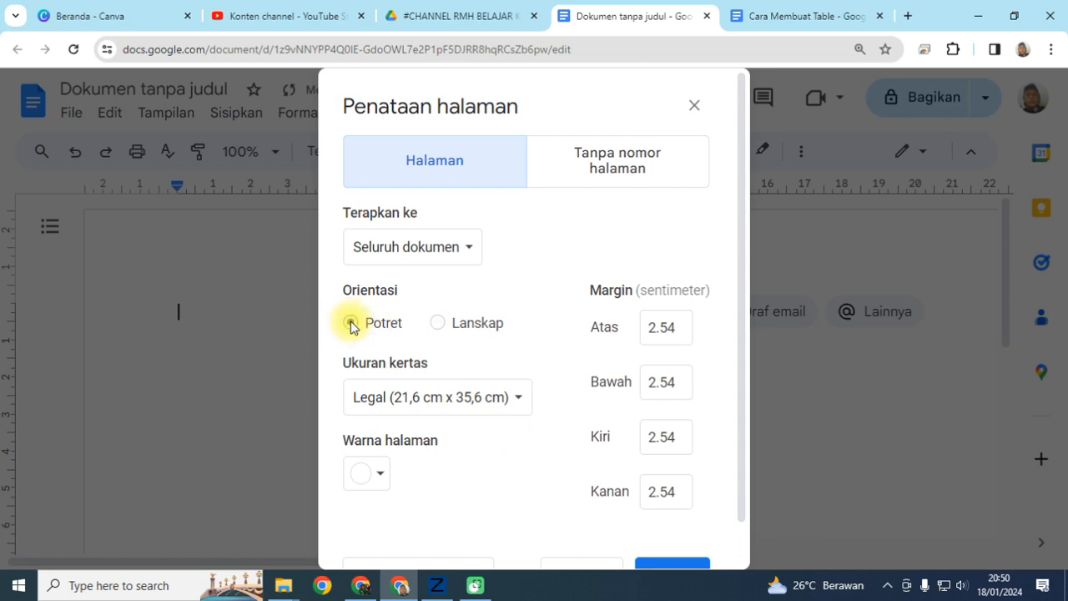
{"action": "left_click", "coordinate": [483, 399]}
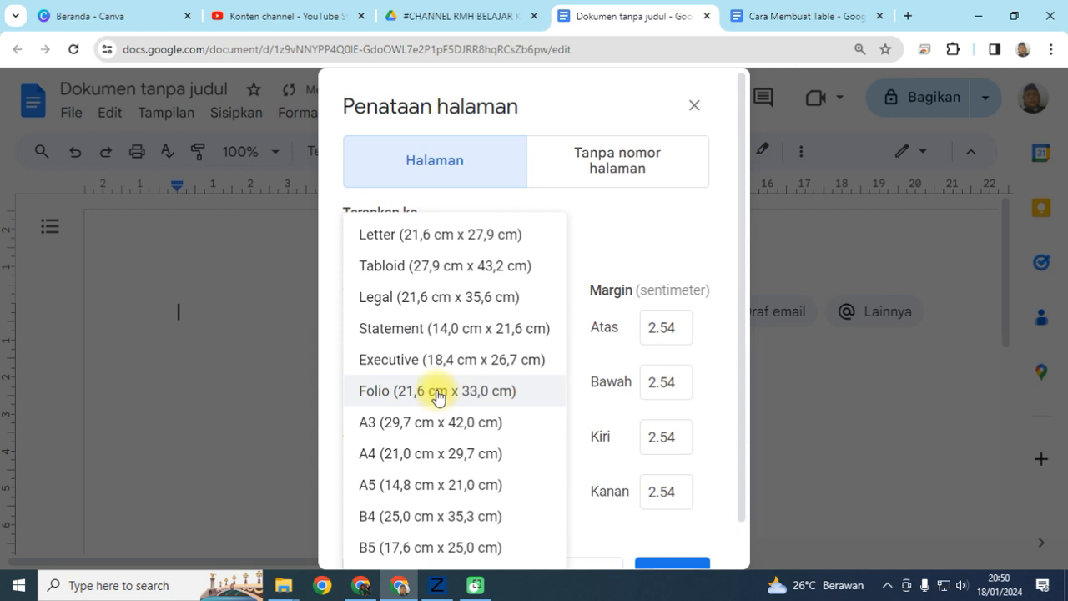
{"action": "left_click", "coordinate": [417, 450]}
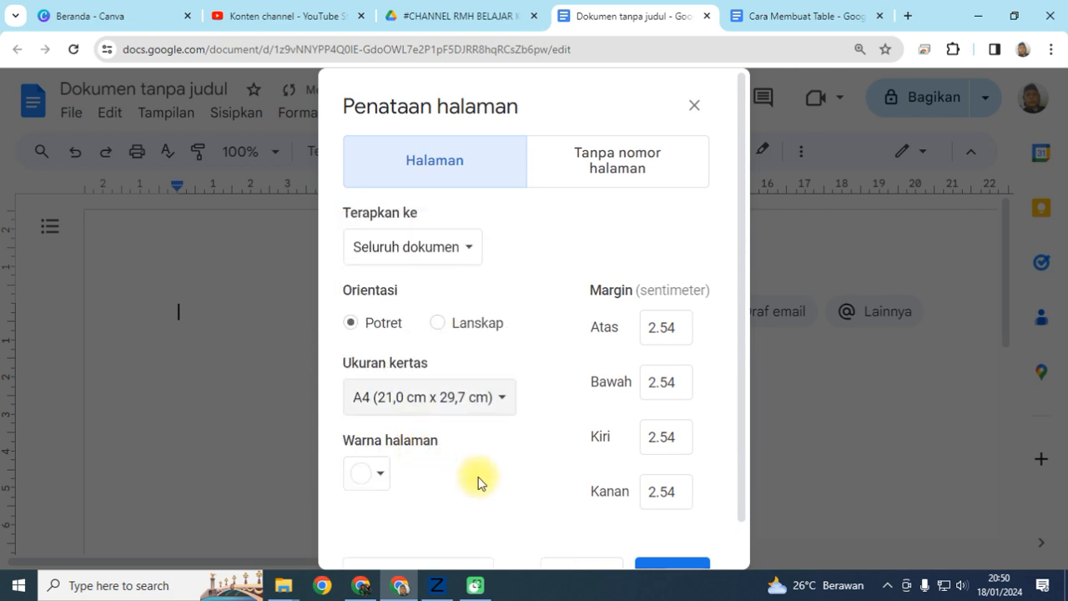
{"action": "left_click", "coordinate": [658, 568]}
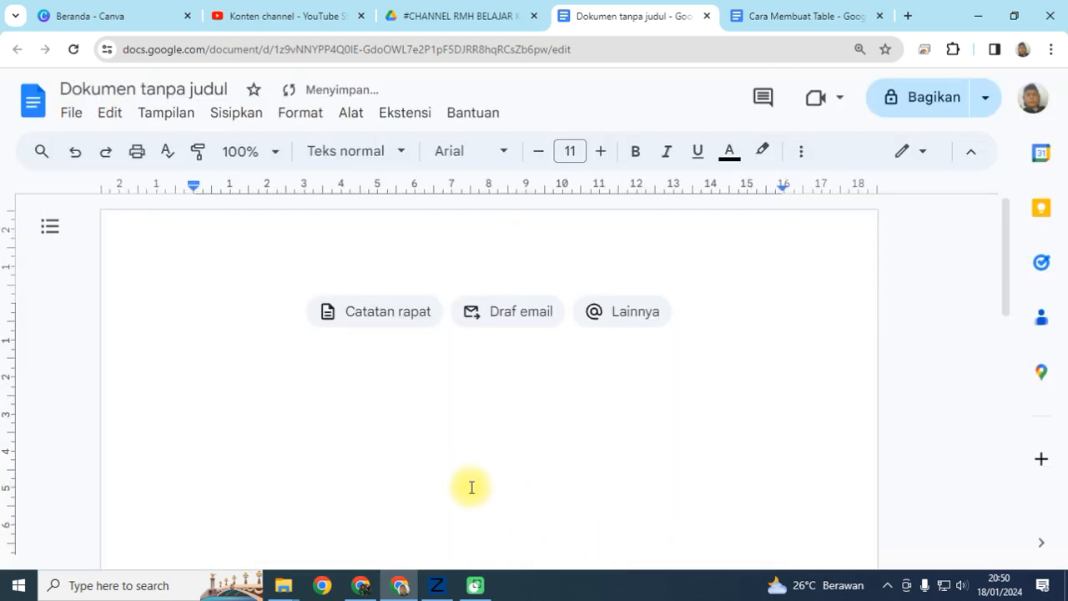
Step: Examine the layout and margins of the blank portrait A4 page
{"action": "key", "text": "ctrl+minus"}
{"action": "key", "text": "ctrl+minus"}
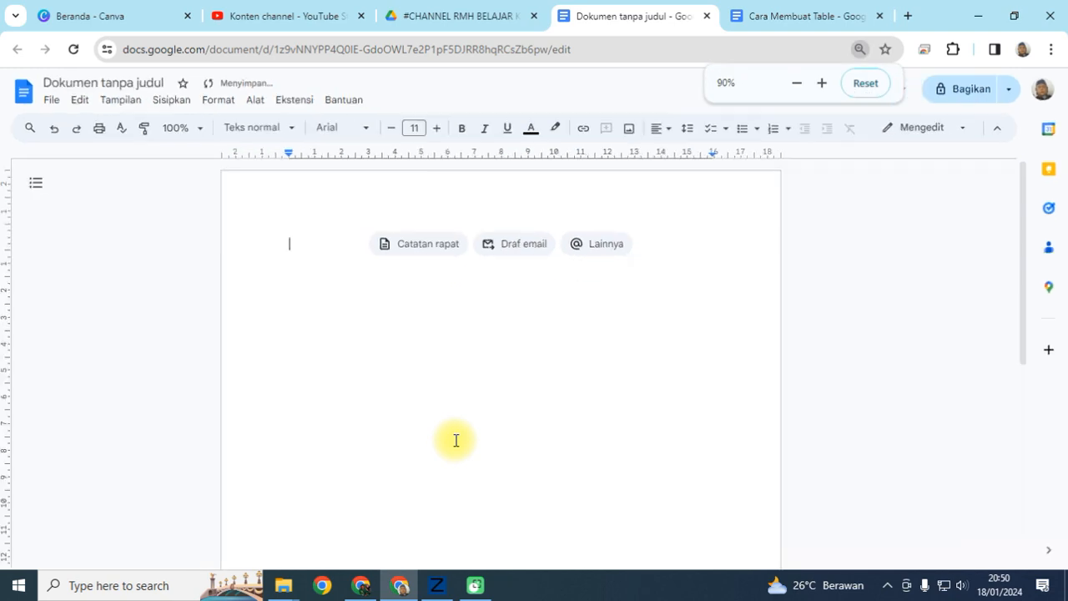
{"action": "key", "text": "ctrl+minus"}
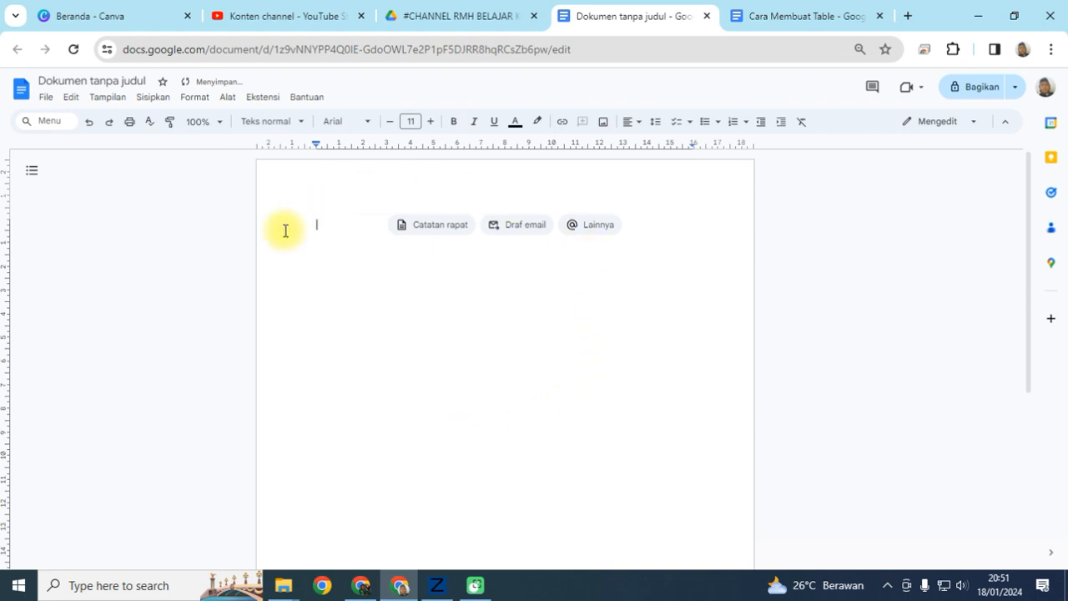
{"action": "left_click", "coordinate": [405, 238]}
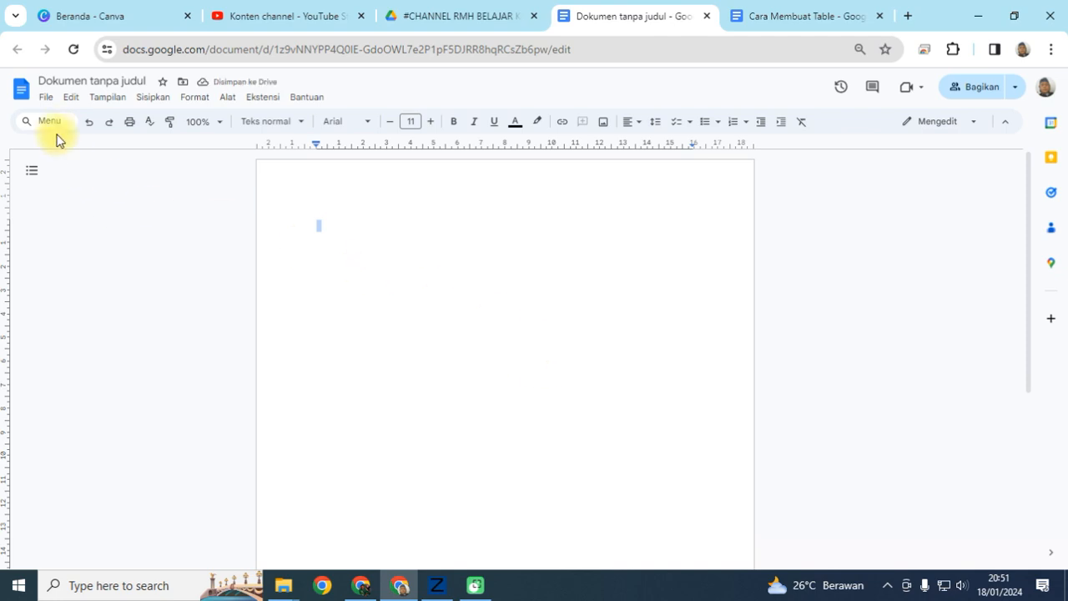
{"action": "key", "text": "ctrl+plus"}
{"action": "key", "text": "ctrl+plus"}
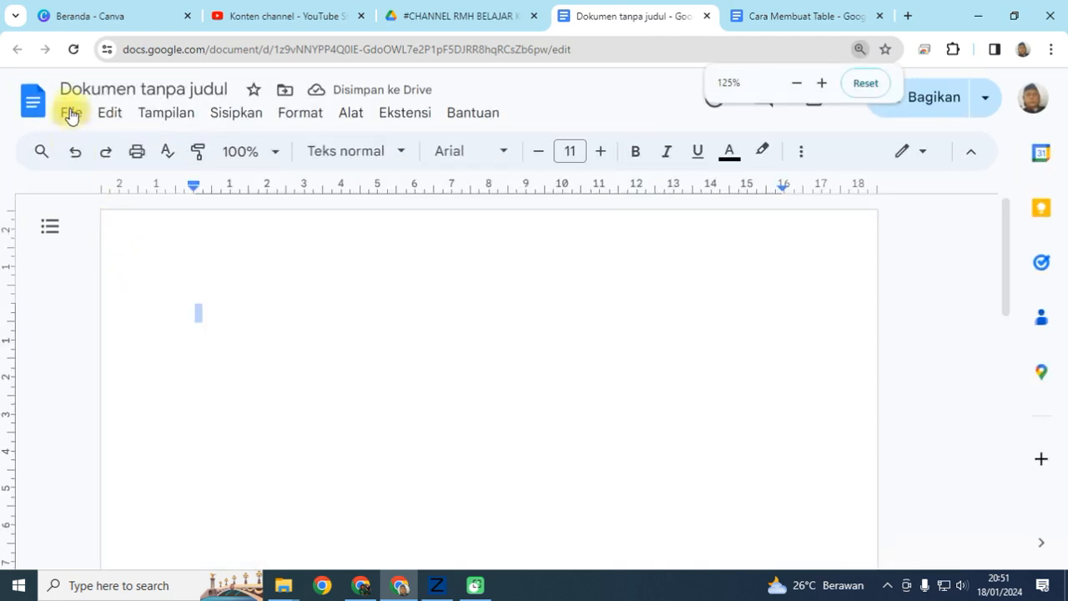
Step: Switch the document's page setup to the pageless format (Tanpa nomor halaman) with a yellow background colour
{"action": "left_click", "coordinate": [70, 115]}
{"action": "scroll", "coordinate": [183, 501], "scroll_direction": "down", "scroll_amount": 2}
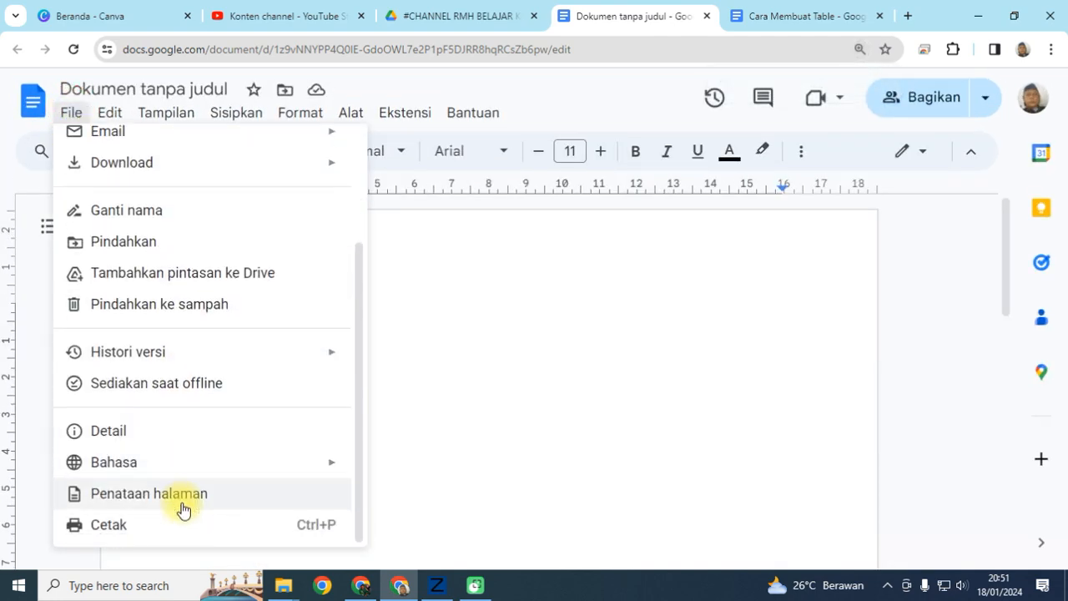
{"action": "left_click", "coordinate": [183, 495]}
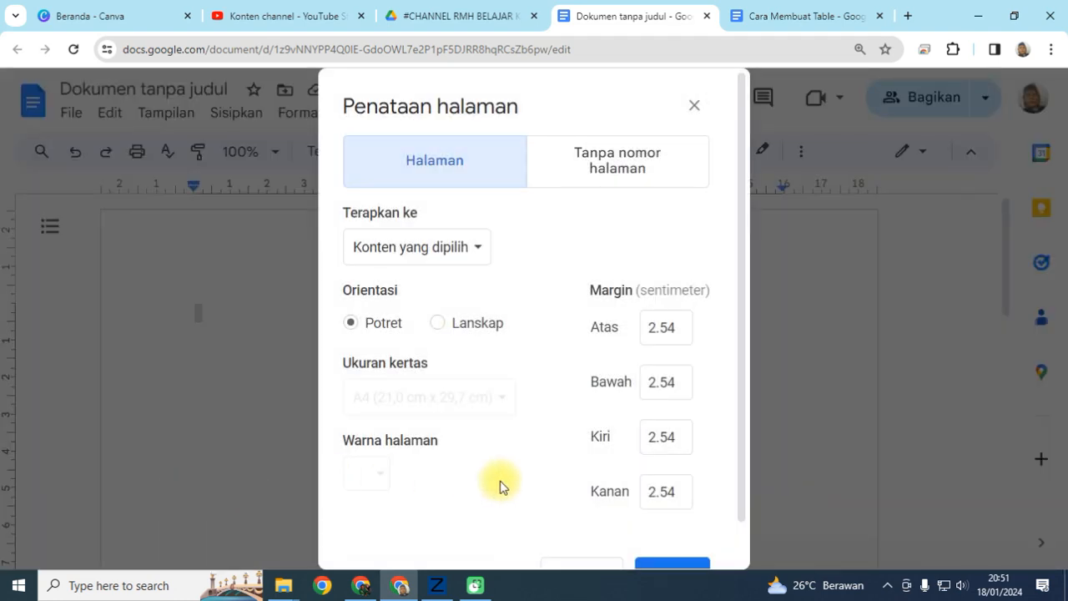
{"action": "scroll", "coordinate": [495, 469], "scroll_direction": "down", "scroll_amount": 1}
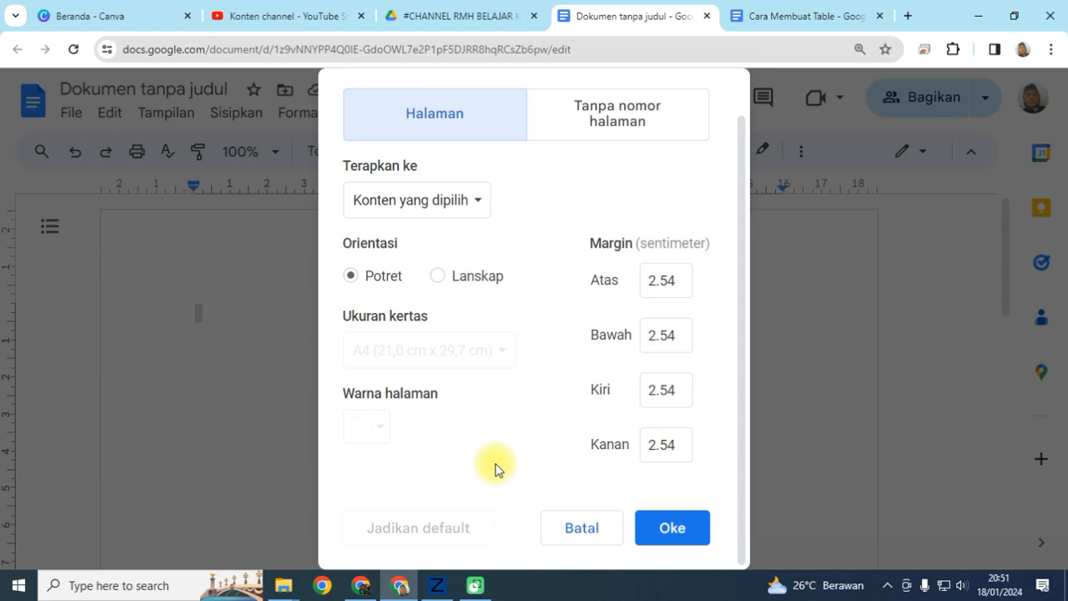
{"action": "key", "text": "ctrl+minus"}
{"action": "key", "text": "ctrl+minus"}
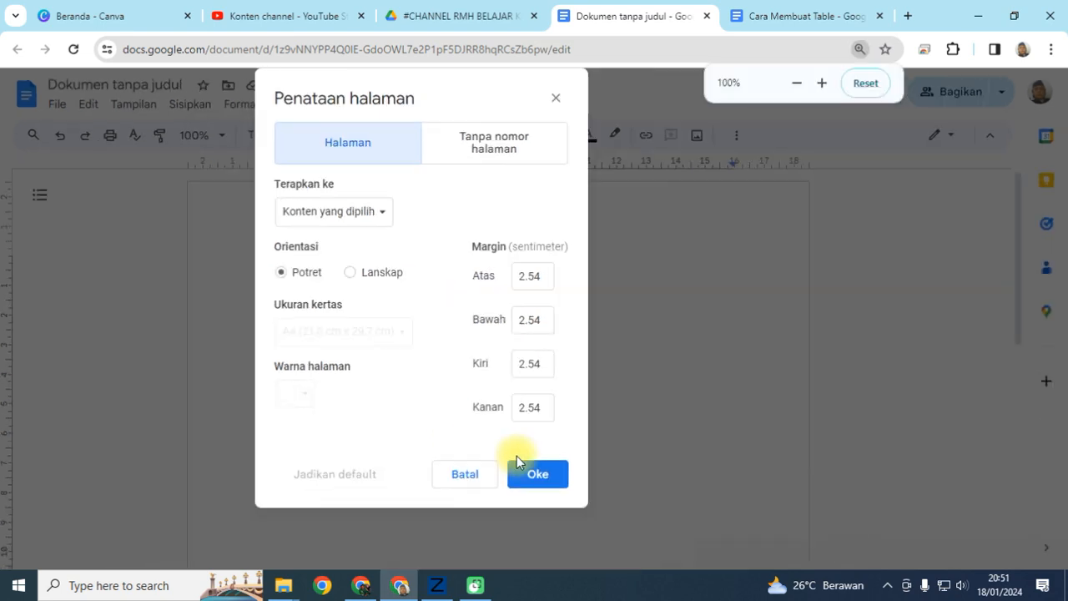
{"action": "left_click", "coordinate": [489, 157]}
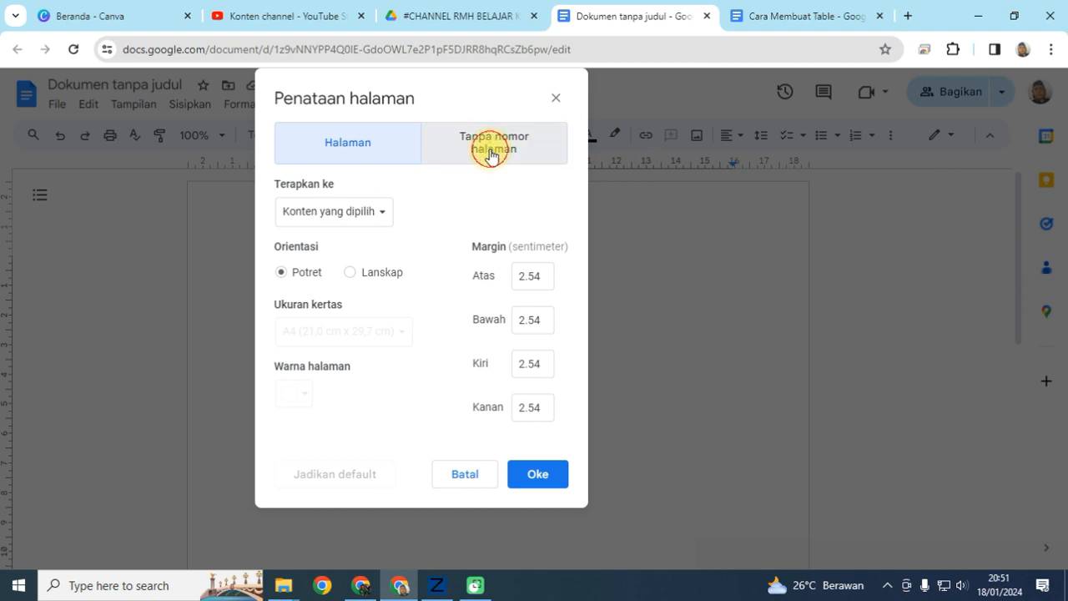
{"action": "scroll", "coordinate": [500, 451], "scroll_direction": "down", "scroll_amount": 1}
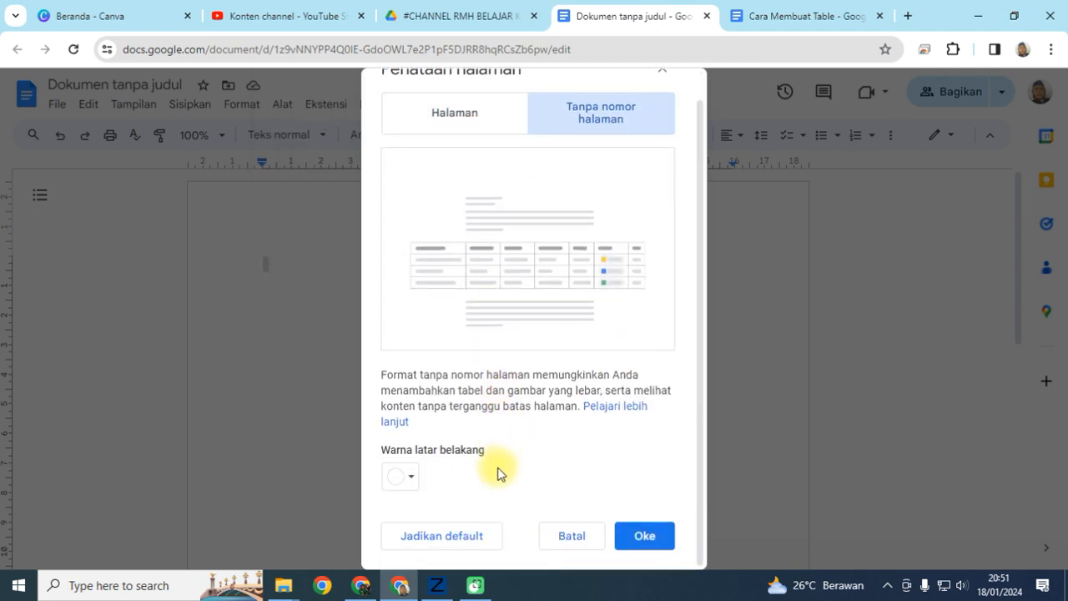
{"action": "left_click", "coordinate": [409, 478]}
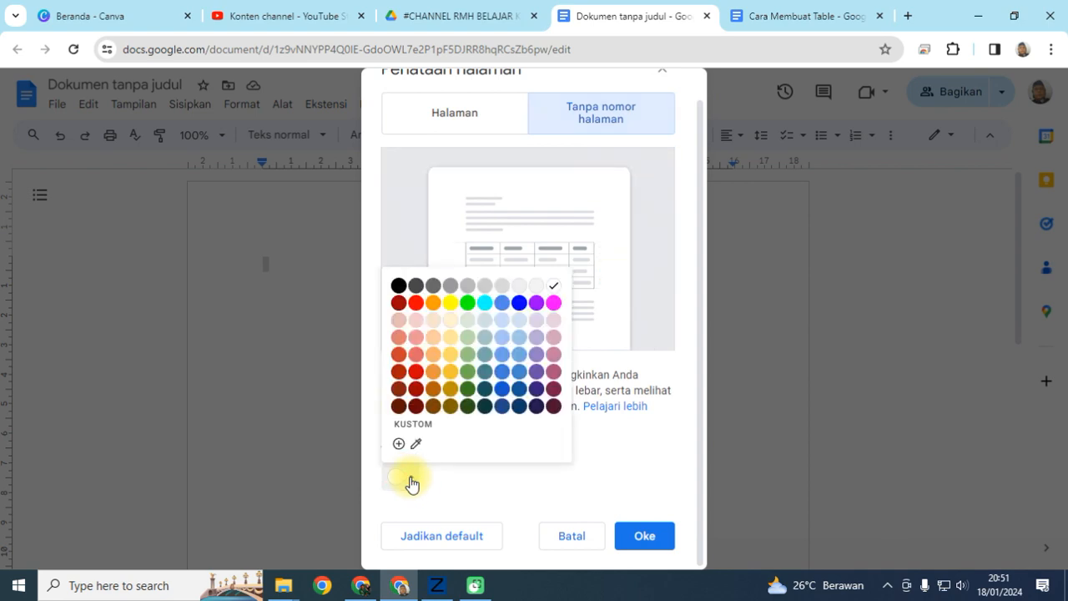
{"action": "left_click", "coordinate": [450, 304]}
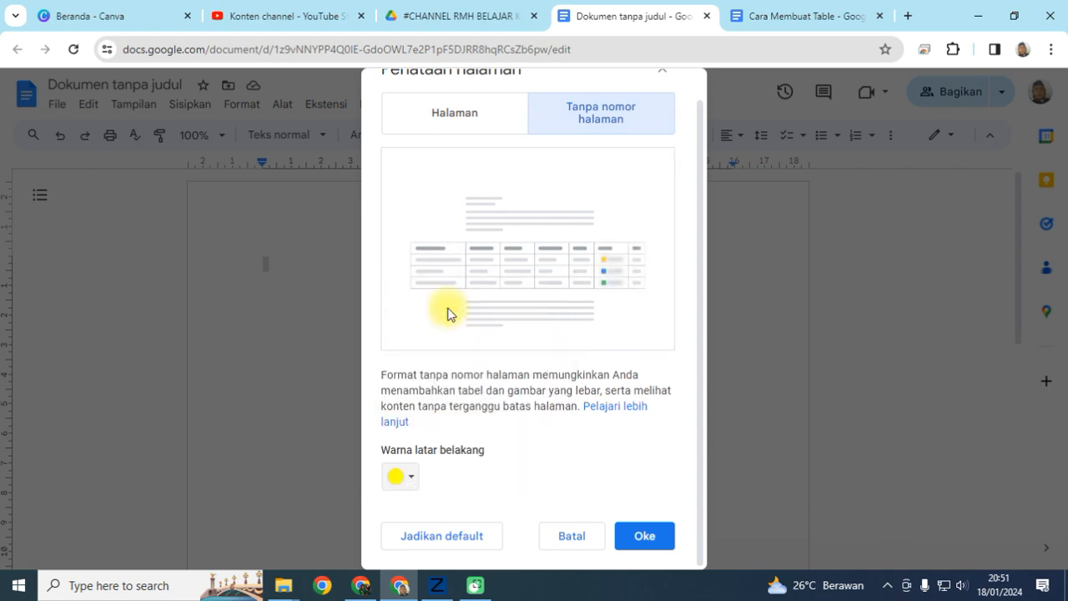
{"action": "left_click", "coordinate": [633, 538]}
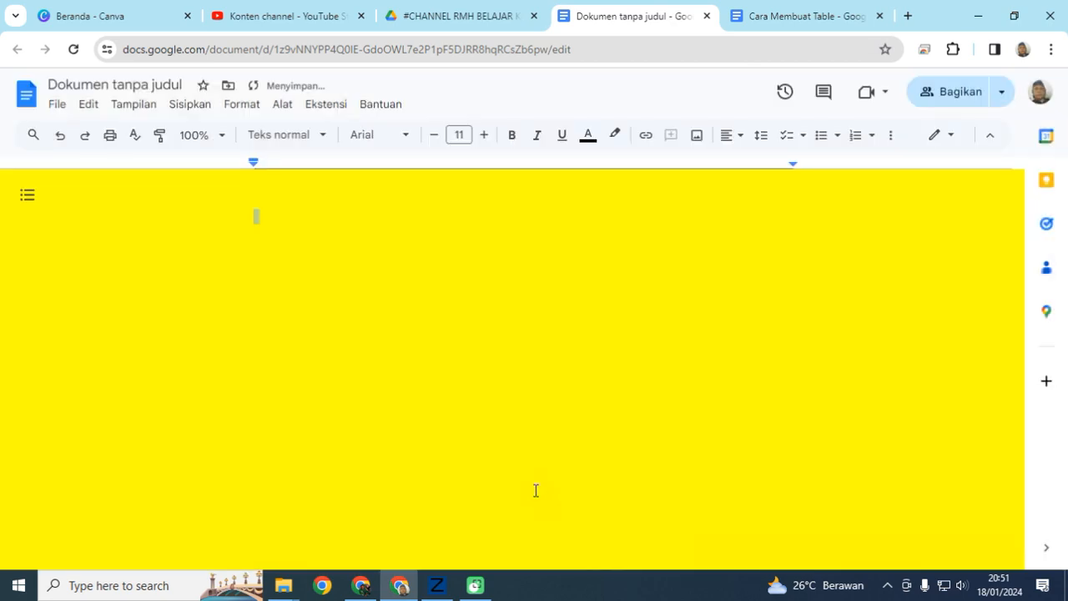
Step: Enter the sample text "gfbdfgdgfdfgdgdgffd" in the pageless document
{"action": "key", "text": "ctrl+minus"}
{"action": "key", "text": "ctrl+minus"}
{"action": "key", "text": "ctrl+minus"}
{"action": "key", "text": "ctrl+plus"}
{"action": "key", "text": "ctrl+plus"}
{"action": "key", "text": "ctrl+plus"}
{"action": "key", "text": "ctrl+plus"}
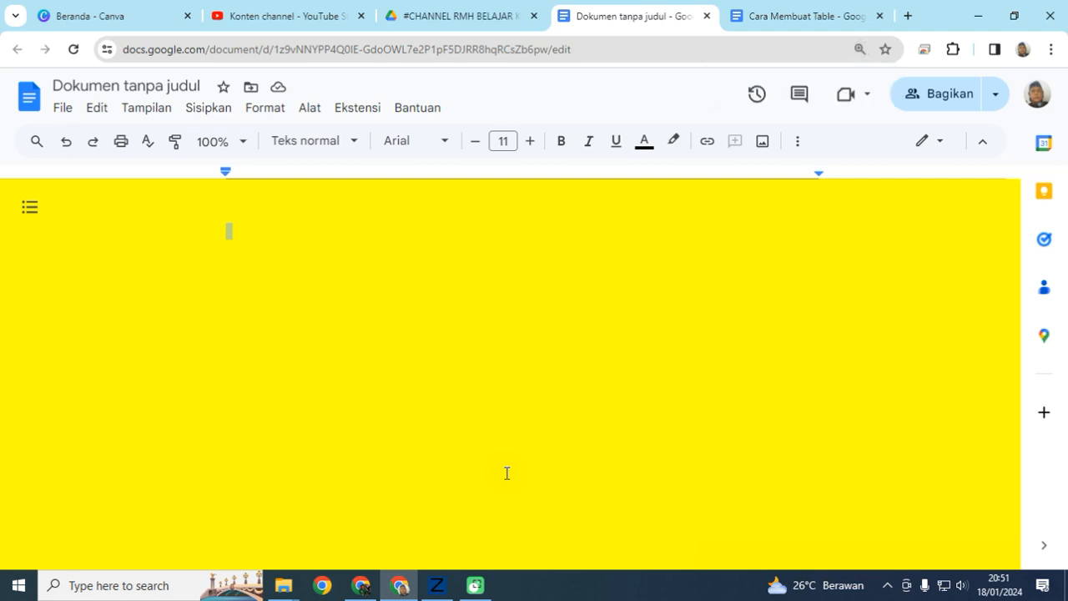
{"action": "type", "text": "gfbdfgdgfdfgdgdgffd"}
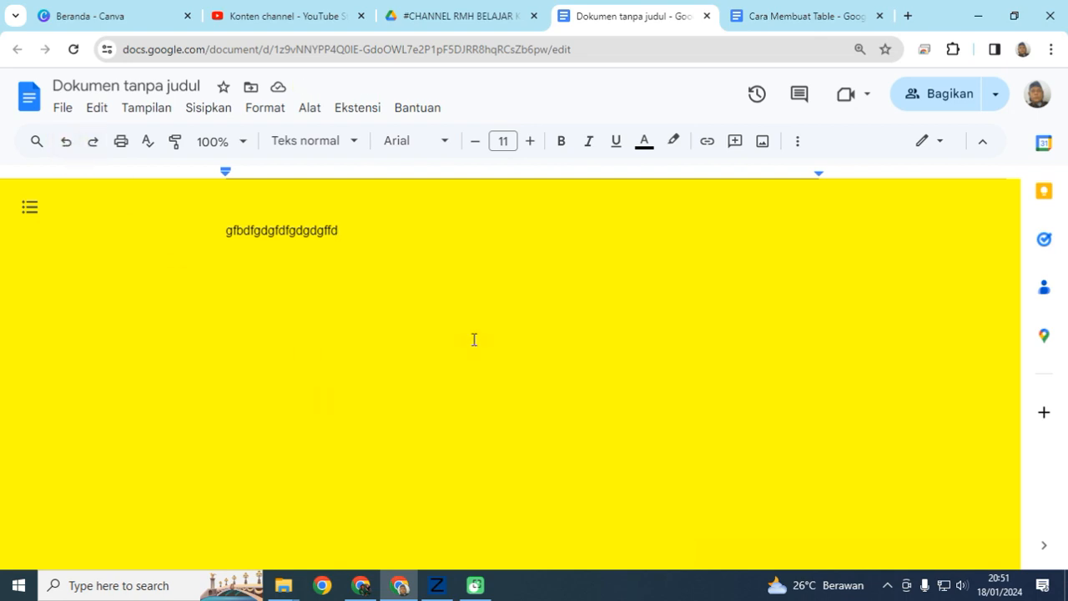
Step: Set the background colour (Warna latar belakang) of the pageless document to white
{"action": "left_click", "coordinate": [66, 110]}
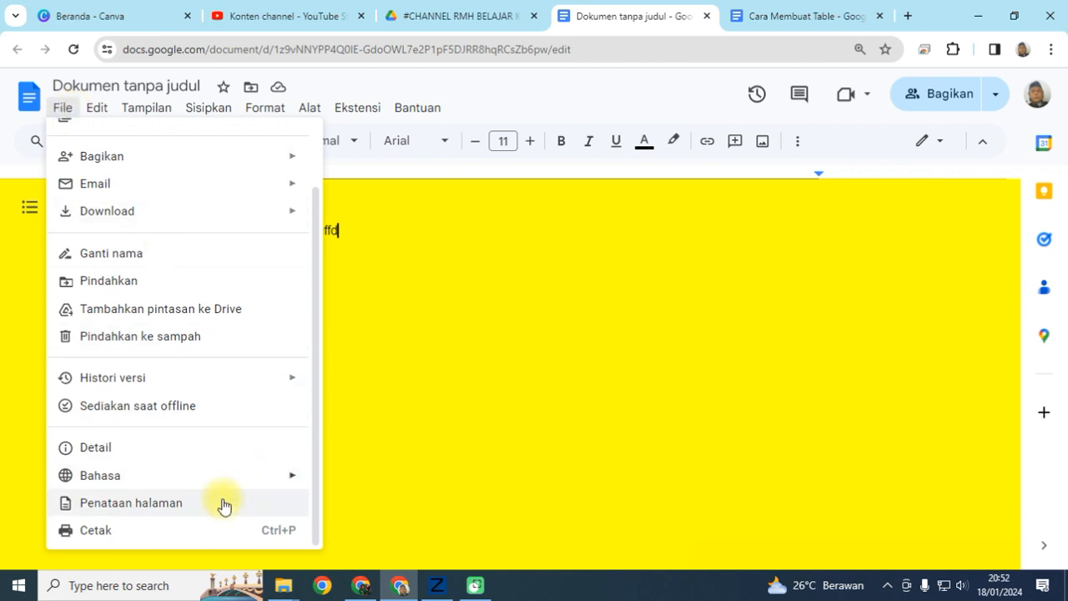
{"action": "left_click", "coordinate": [158, 506]}
{"action": "scroll", "coordinate": [472, 464], "scroll_direction": "down", "scroll_amount": 2}
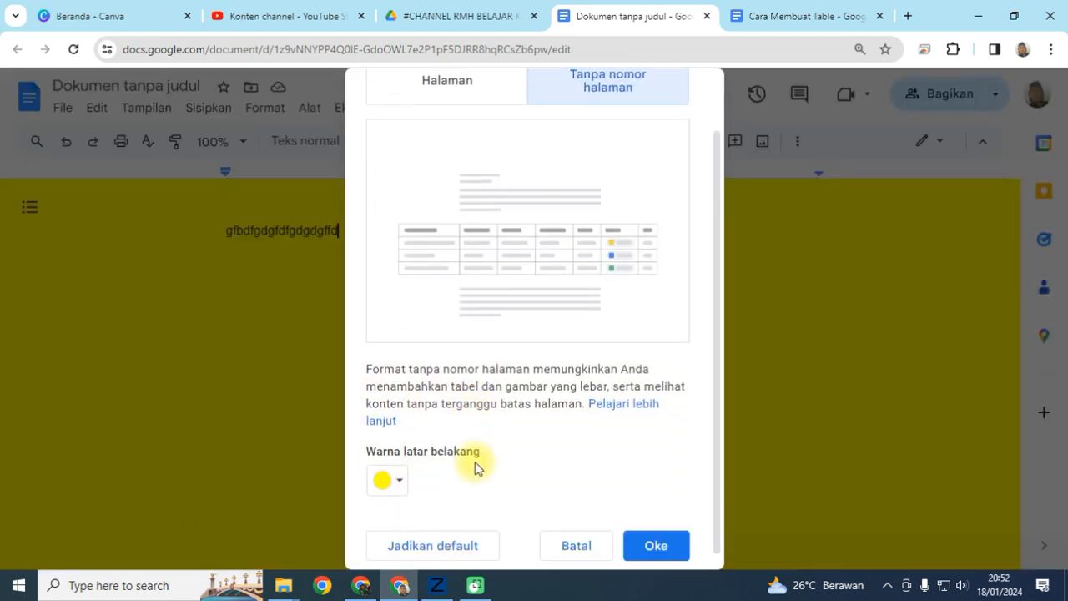
{"action": "left_click", "coordinate": [404, 475]}
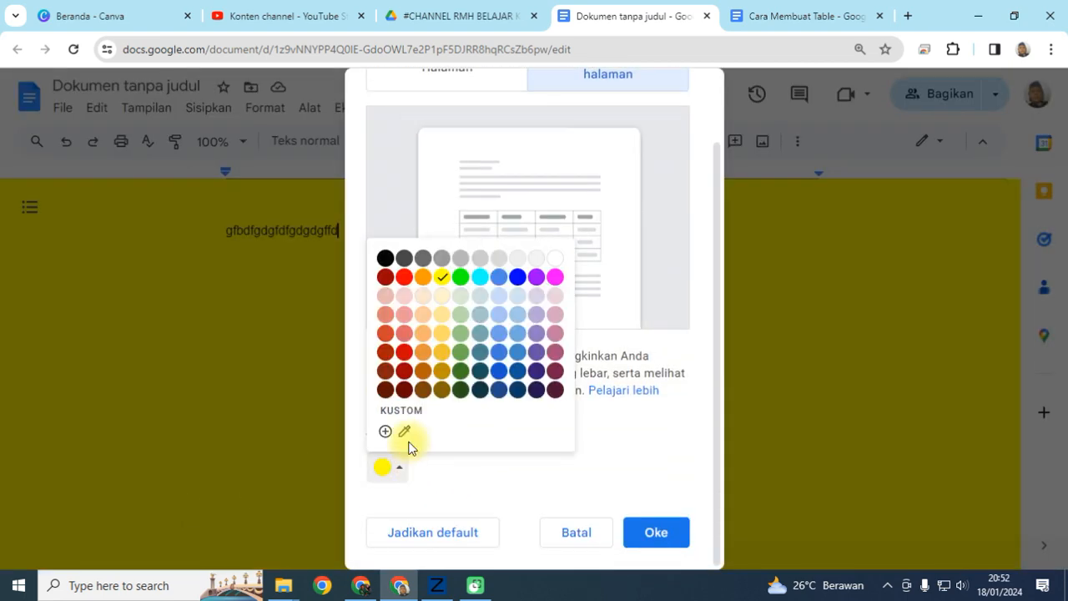
{"action": "left_click", "coordinate": [554, 263]}
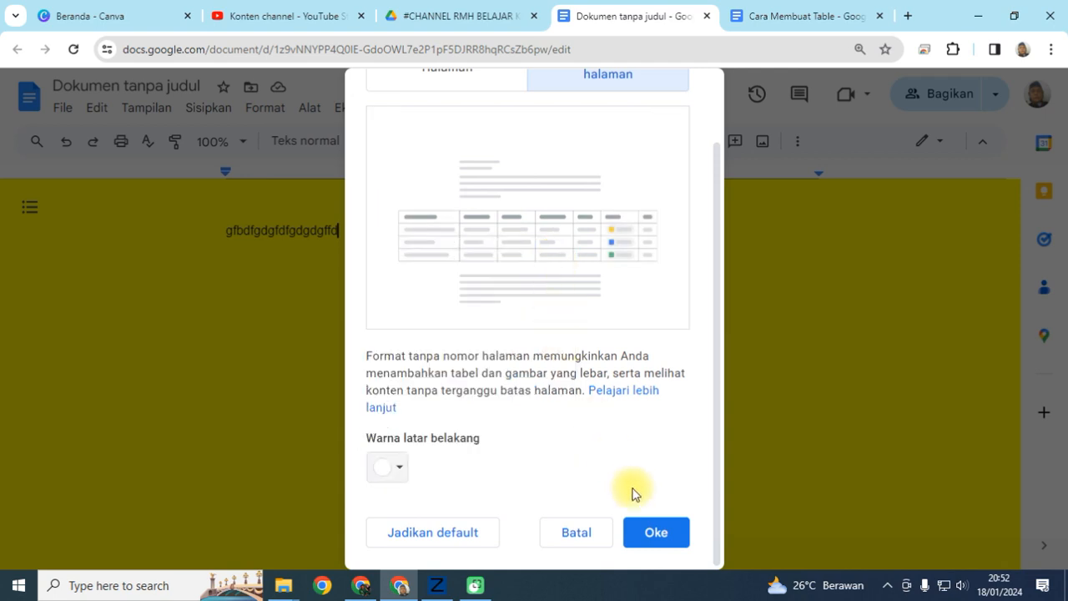
{"action": "left_click", "coordinate": [655, 532]}
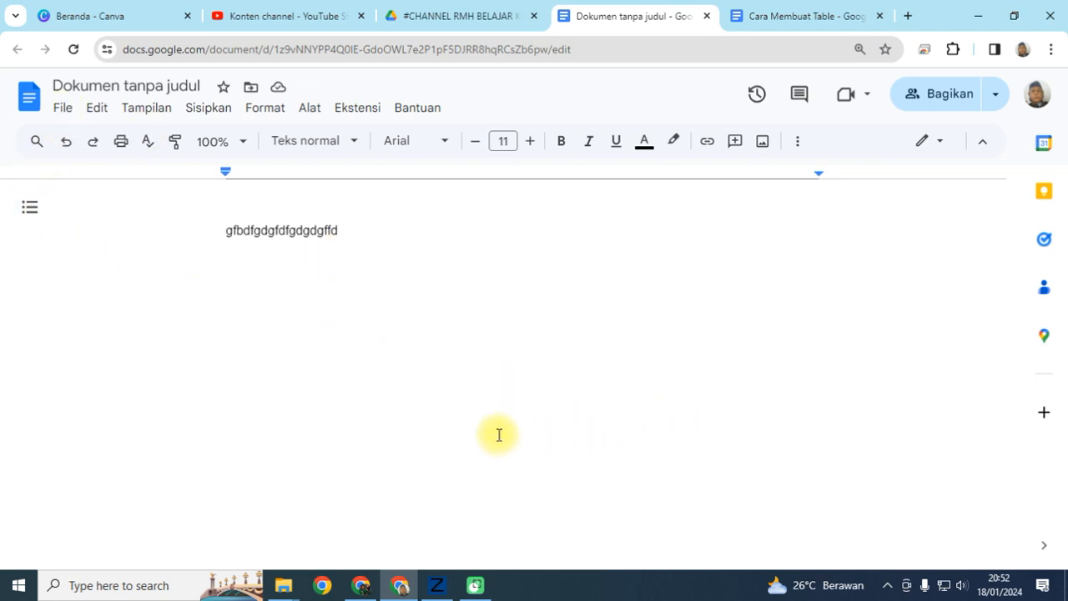
Step: Examine how the pageless document and its sample text look at different zoom levels
{"action": "key", "text": "ctrl+minus"}
{"action": "key", "text": "ctrl+minus"}
{"action": "key", "text": "ctrl+minus"}
{"action": "key", "text": "ctrl+minus"}
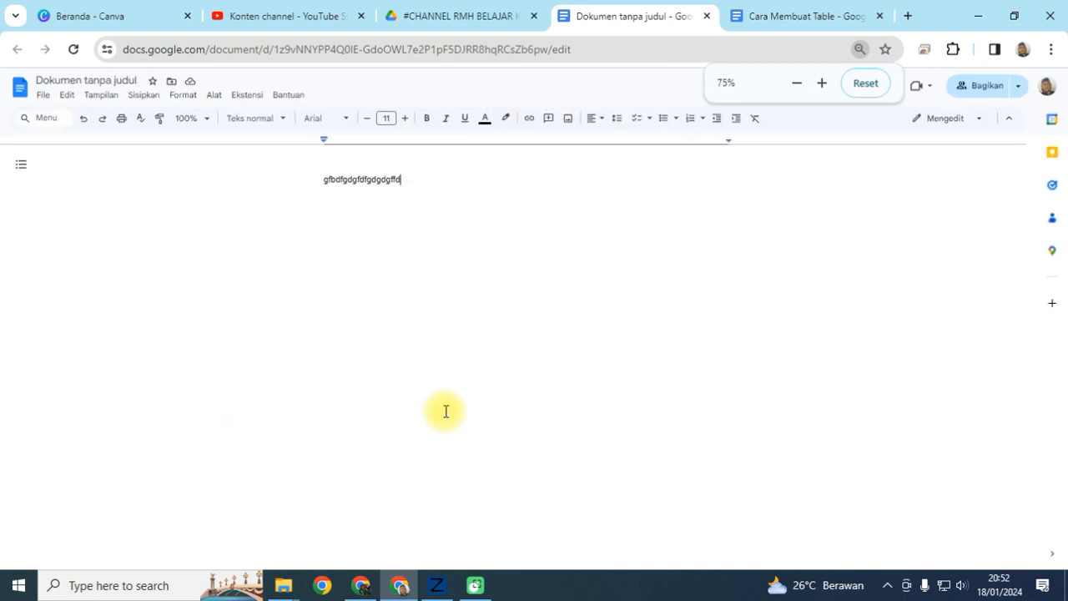
{"action": "key", "text": "ctrl+plus"}
{"action": "key", "text": "ctrl+plus"}
{"action": "key", "text": "ctrl+plus"}
{"action": "key", "text": "ctrl+plus"}
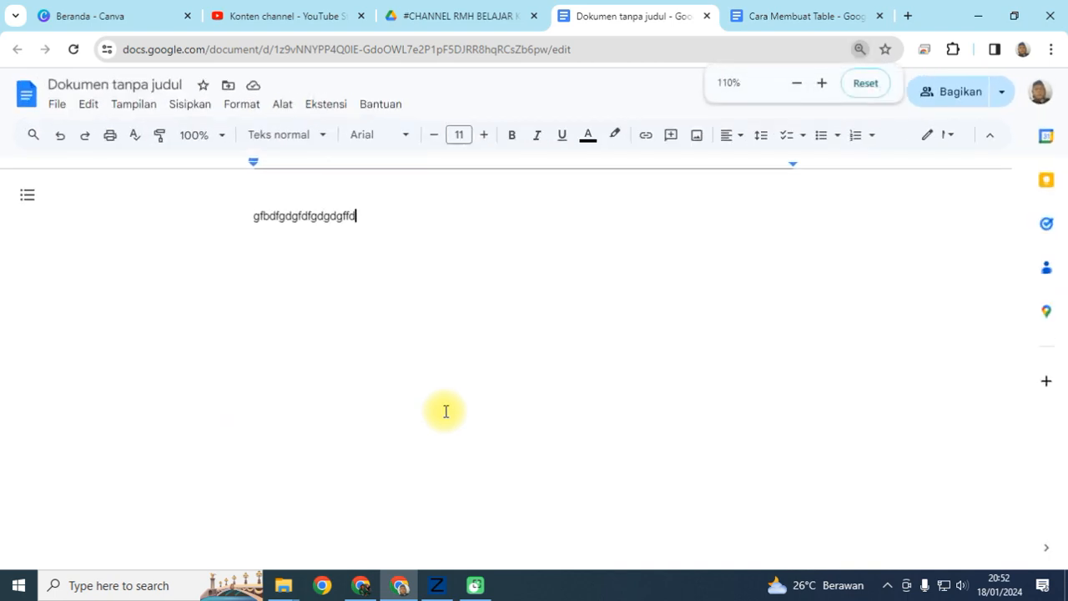
{"action": "key", "text": "ctrl+minus"}
{"action": "key", "text": "ctrl+minus"}
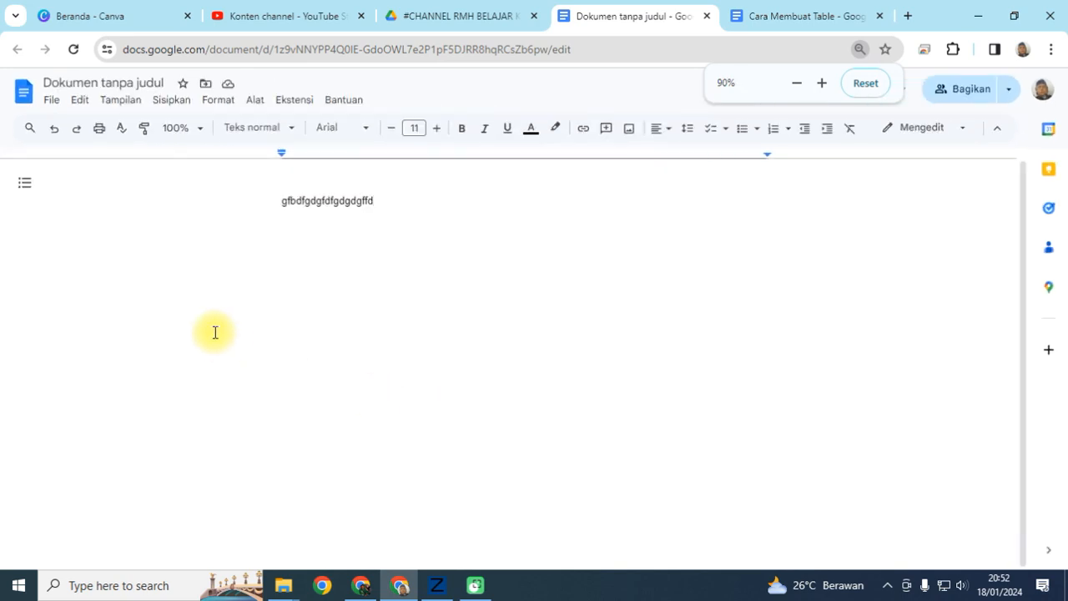
{"action": "key", "text": "ctrl+minus"}
{"action": "key", "text": "ctrl+minus"}
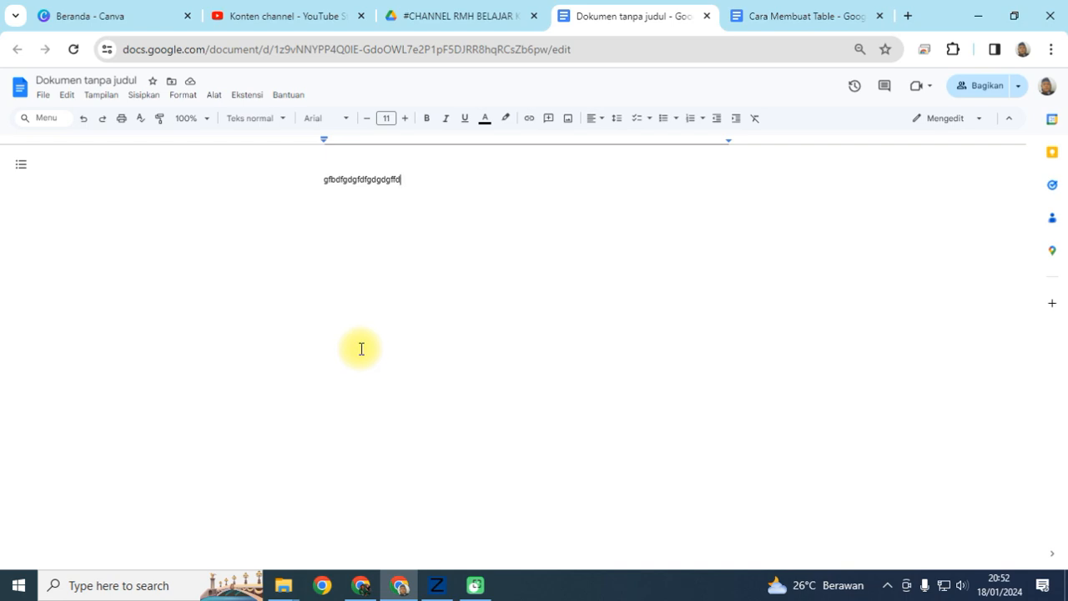
{"action": "key", "text": "ctrl+plus"}
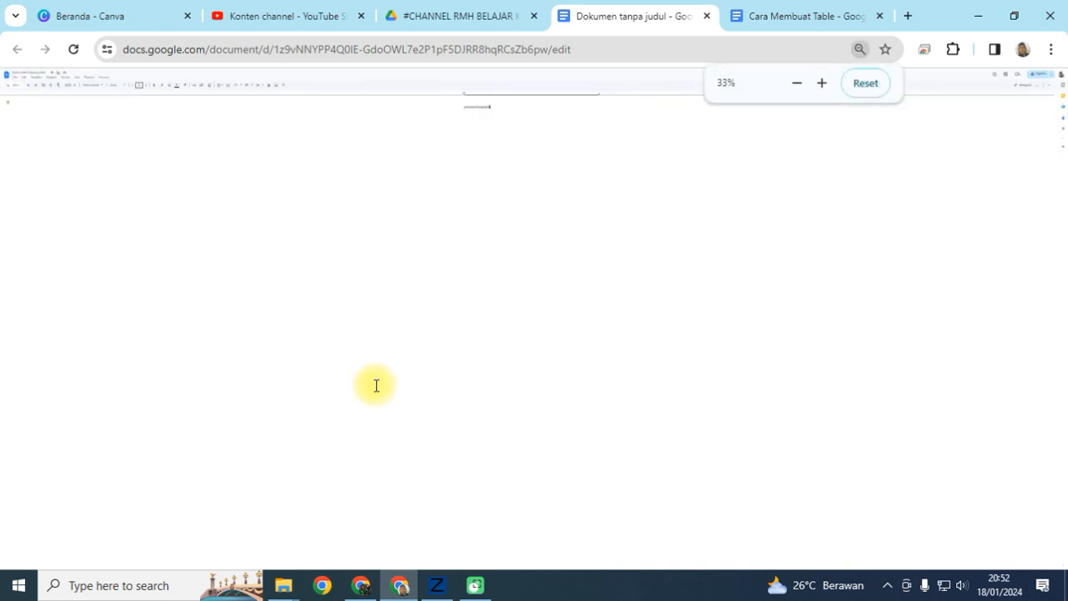
{"action": "key", "text": "ctrl+plus"}
{"action": "key", "text": "ctrl+plus"}
{"action": "key", "text": "ctrl+plus"}
{"action": "key", "text": "ctrl+plus"}
{"action": "key", "text": "ctrl+plus"}
{"action": "key", "text": "ctrl+plus"}
{"action": "key", "text": "ctrl+plus"}
{"action": "key", "text": "ctrl+plus"}
{"action": "key", "text": "ctrl+plus"}
{"action": "key", "text": "ctrl+plus"}
{"action": "key", "text": "ctrl+plus"}
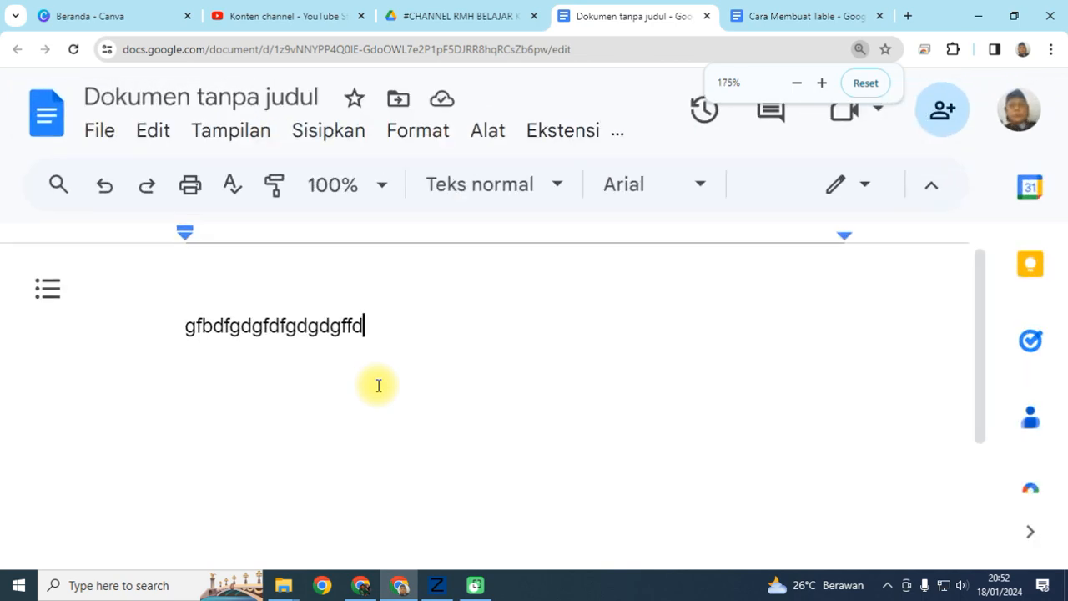
{"action": "key", "text": "ctrl+minus"}
{"action": "key", "text": "ctrl+minus"}
{"action": "key", "text": "ctrl+minus"}
{"action": "key", "text": "ctrl+minus"}
{"action": "key", "text": "ctrl+minus"}
{"action": "key", "text": "ctrl+minus"}
{"action": "key", "text": "ctrl+minus"}
{"action": "key", "text": "ctrl+minus"}
{"action": "key", "text": "ctrl+minus"}
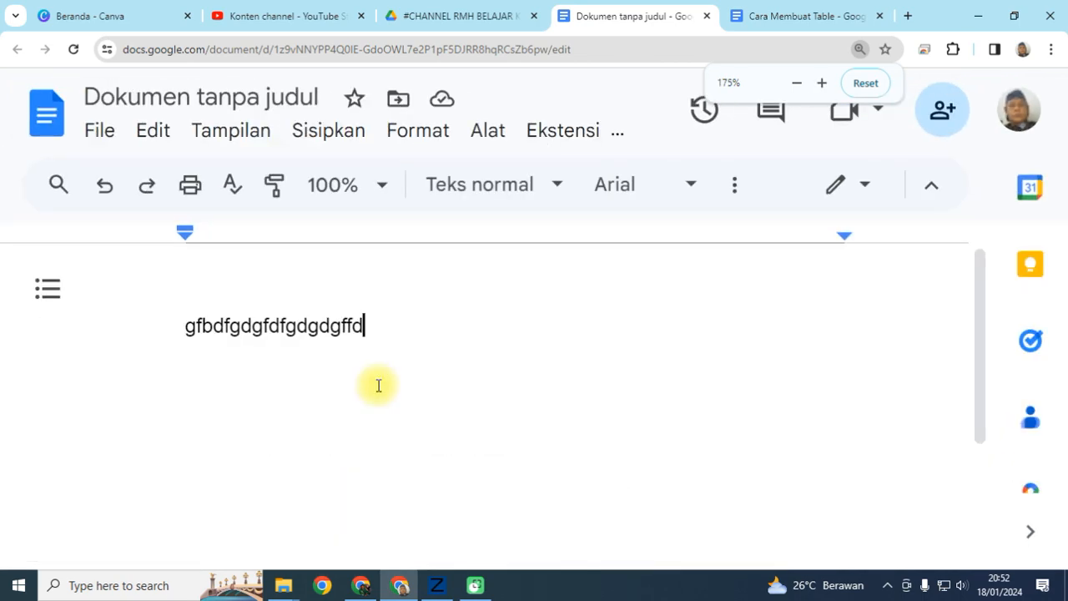
{"action": "key", "text": "ctrl+minus"}
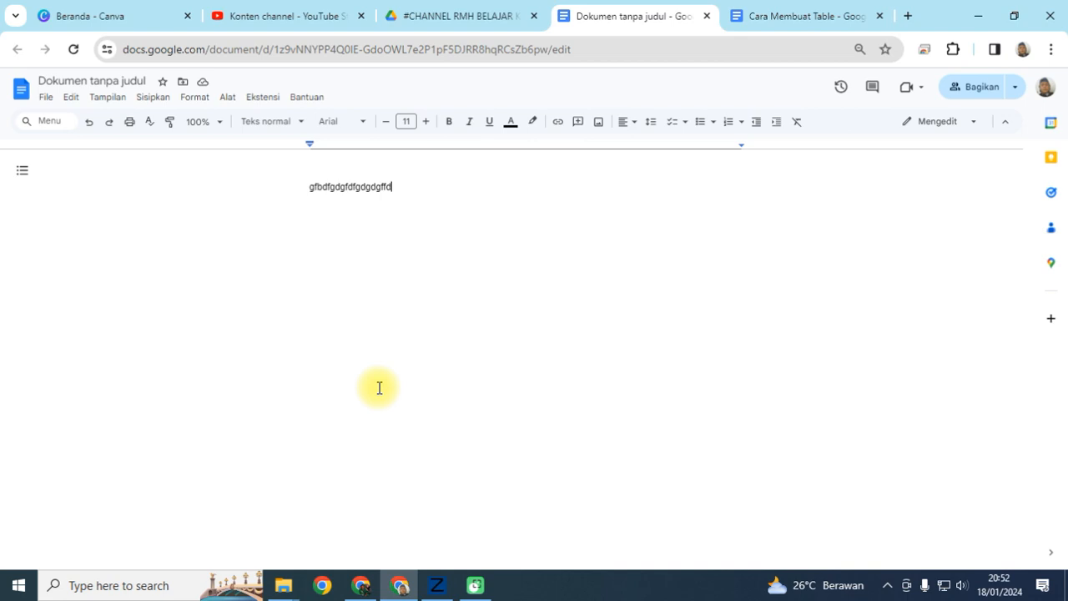
Step: Switch the page setup back to the paged format (Halaman) and delete the sample text from the page
{"action": "left_click", "coordinate": [47, 98]}
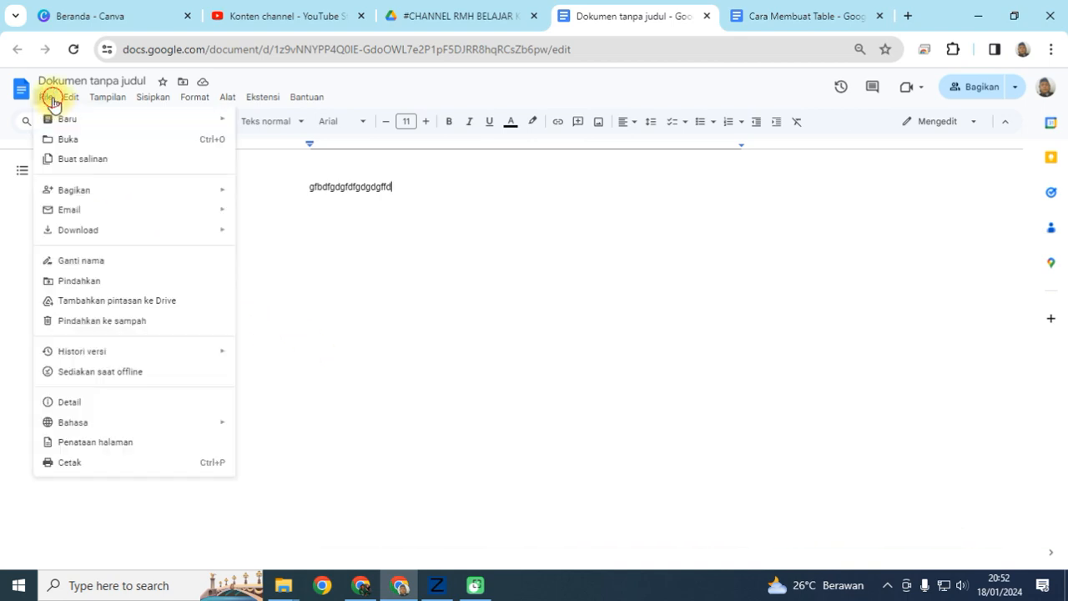
{"action": "left_click", "coordinate": [134, 443]}
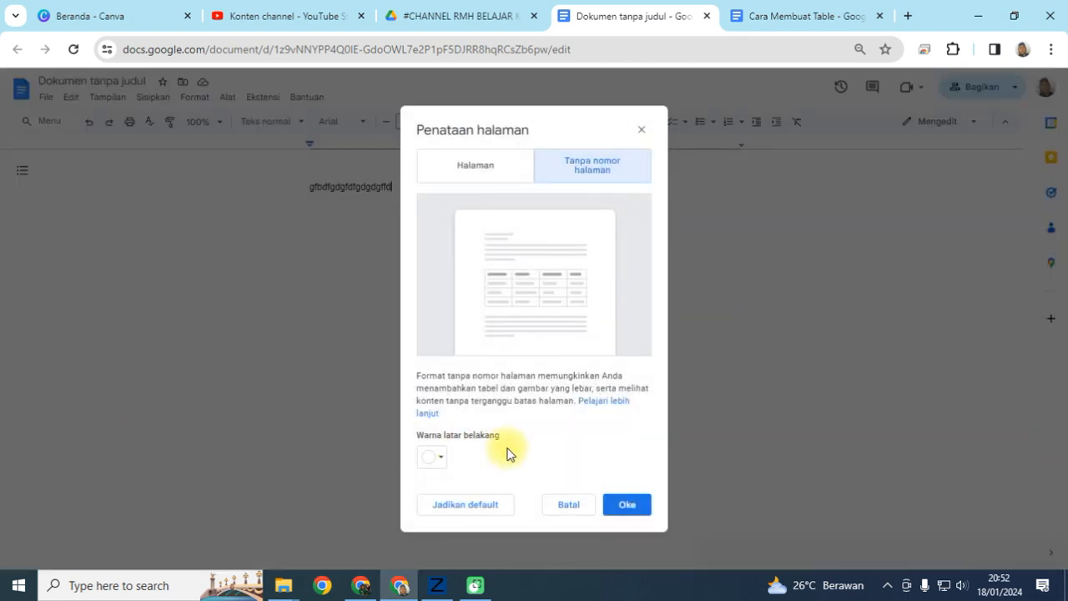
{"action": "left_click", "coordinate": [465, 173]}
{"action": "left_click", "coordinate": [626, 470]}
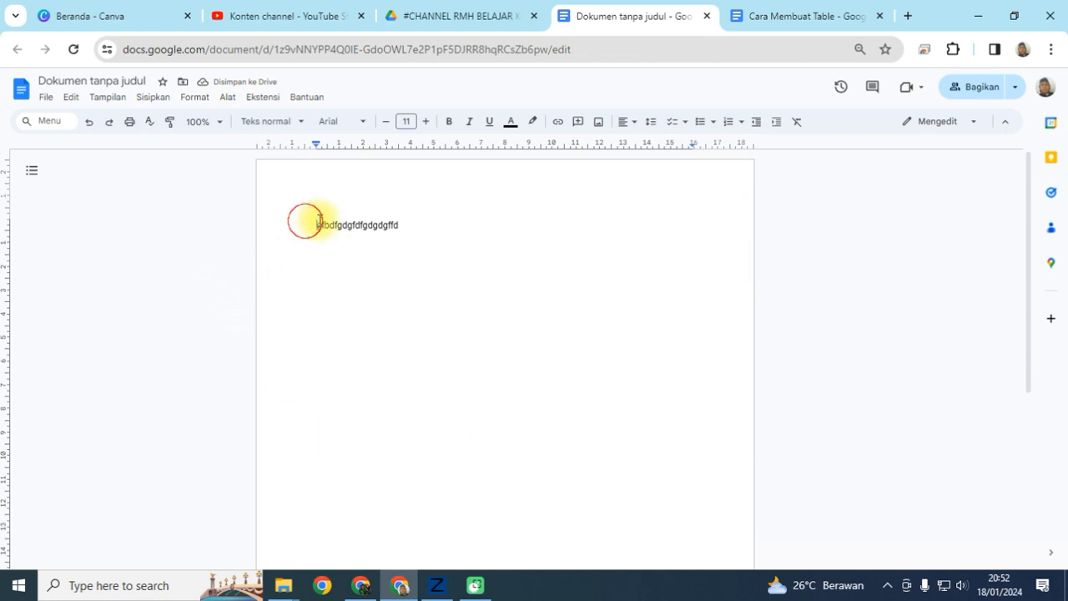
{"action": "left_click_drag", "start_coordinate": [303, 220], "coordinate": [478, 220]}
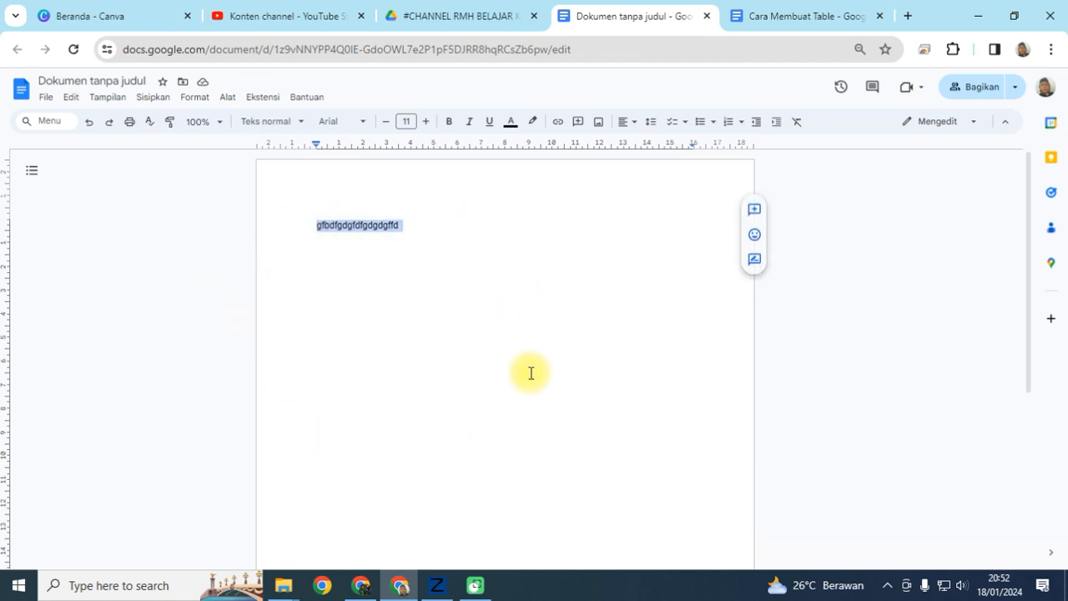
{"action": "key", "text": "BackSpace"}
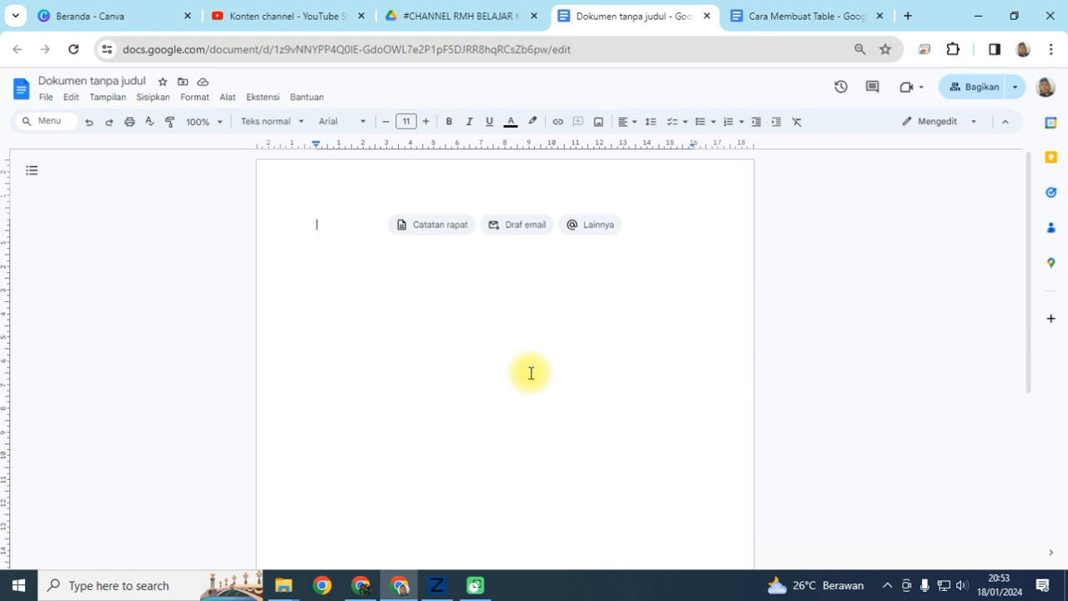
Step: Switch to the Cara Membuat Table document and look over its finished letter
{"action": "left_click", "coordinate": [776, 17]}
{"action": "scroll", "coordinate": [511, 351], "scroll_direction": "down", "scroll_amount": 4}
{"action": "scroll", "coordinate": [507, 365], "scroll_direction": "up", "scroll_amount": 4}
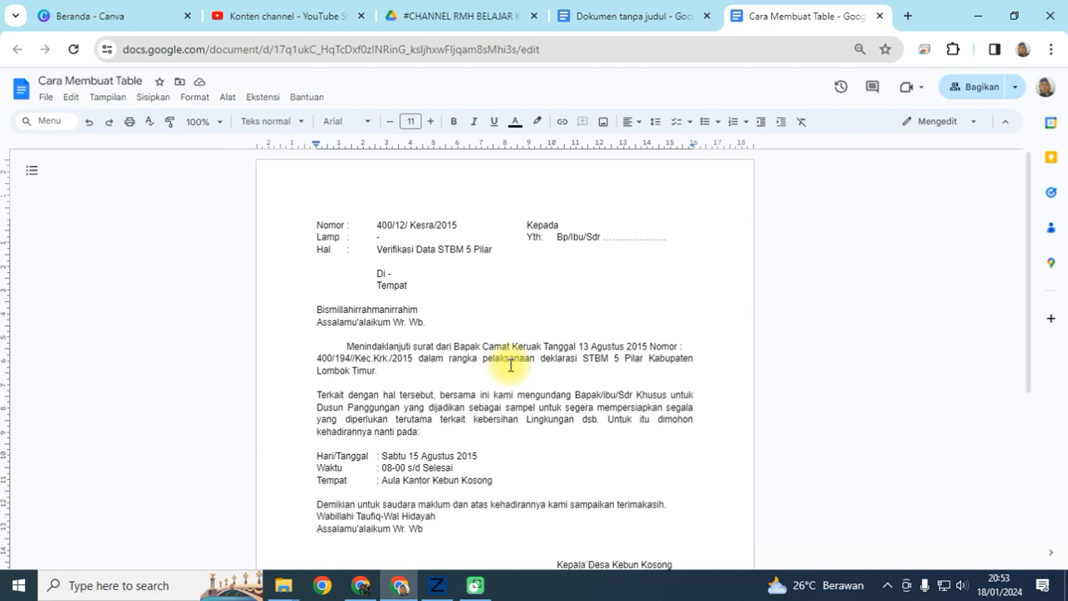
{"action": "left_click", "coordinate": [45, 98]}
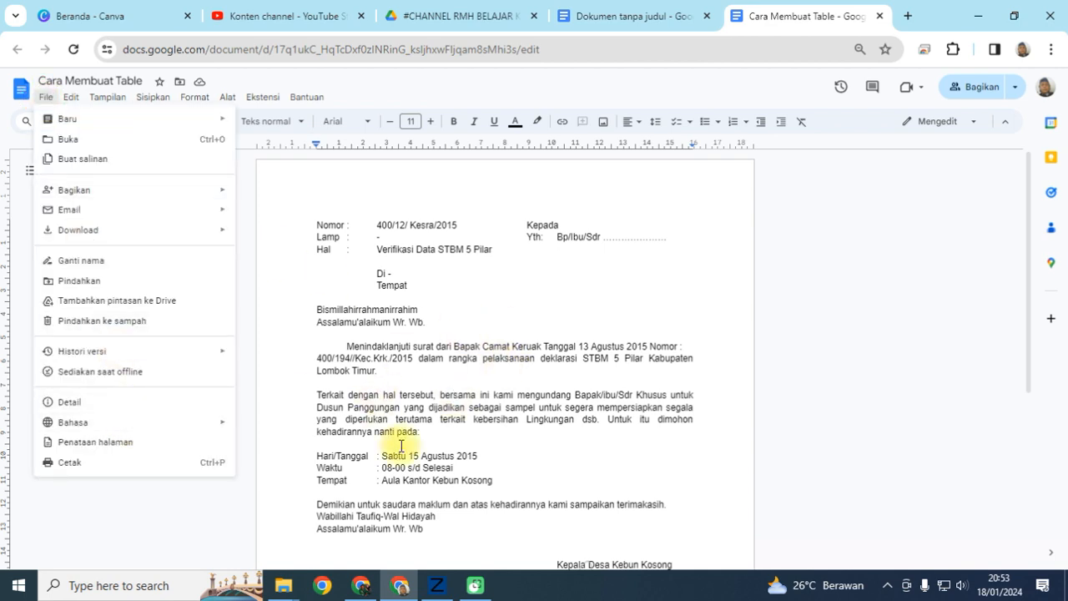
{"action": "left_click", "coordinate": [641, 336]}
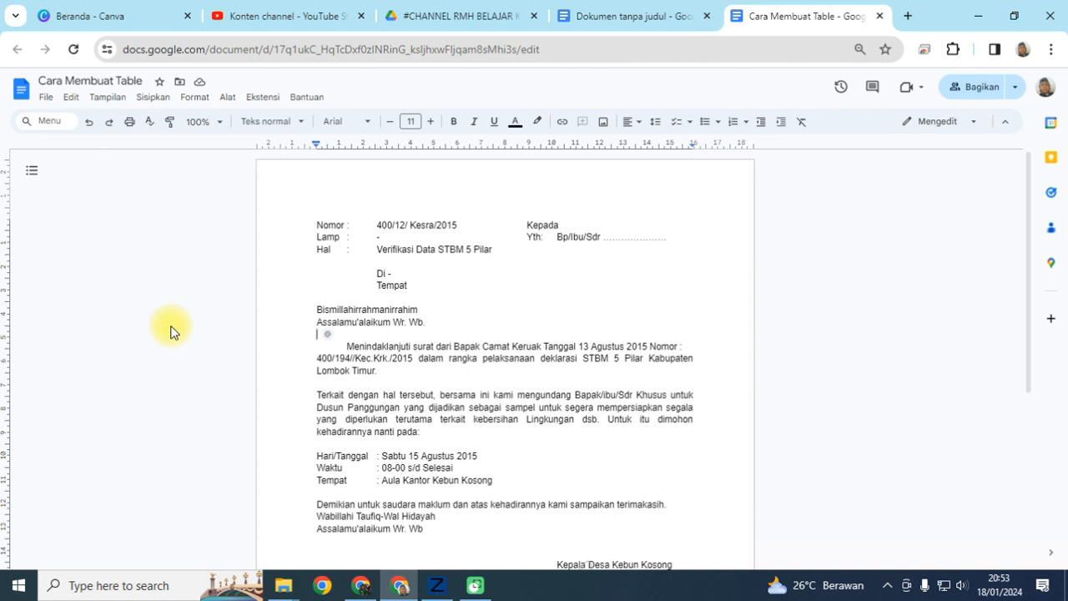
Step: Open the print settings for the letter and set the destination to EPSON L360 Series
{"action": "key", "text": "ctrl+p"}
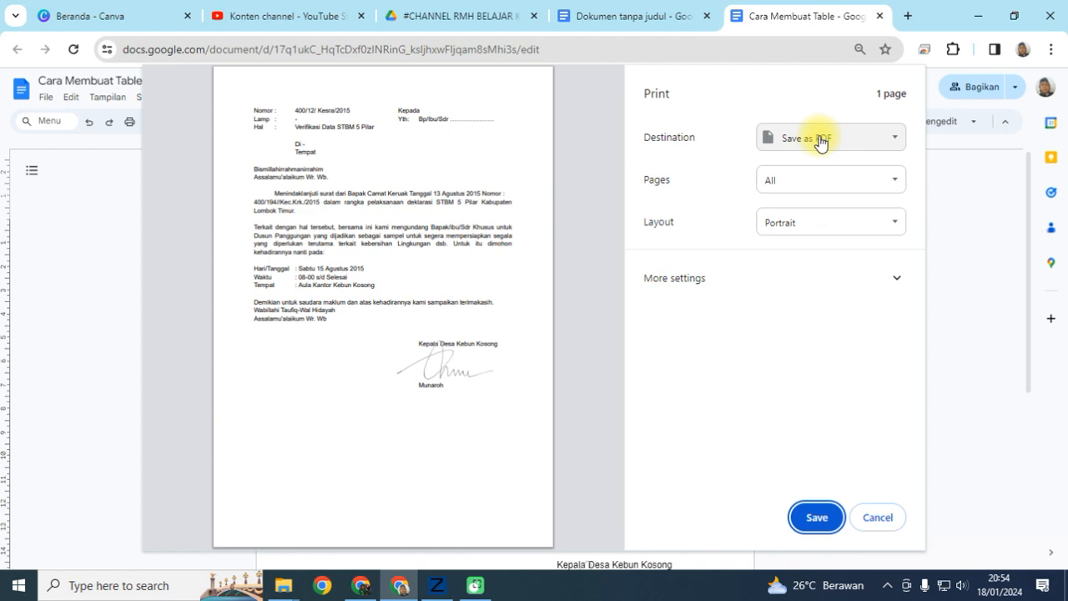
{"action": "left_click", "coordinate": [821, 142]}
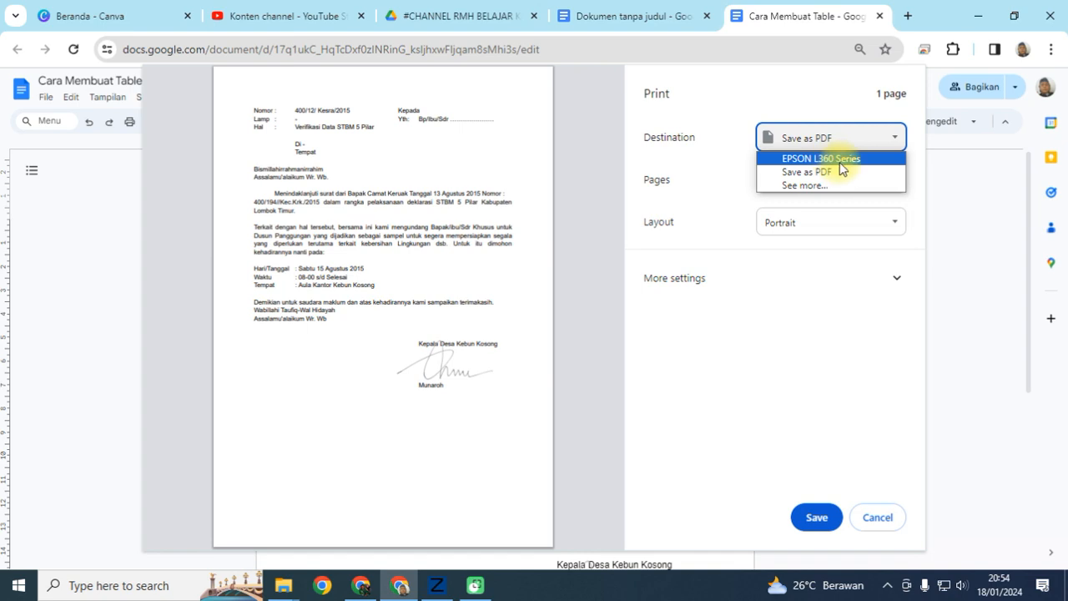
{"action": "left_click", "coordinate": [840, 162]}
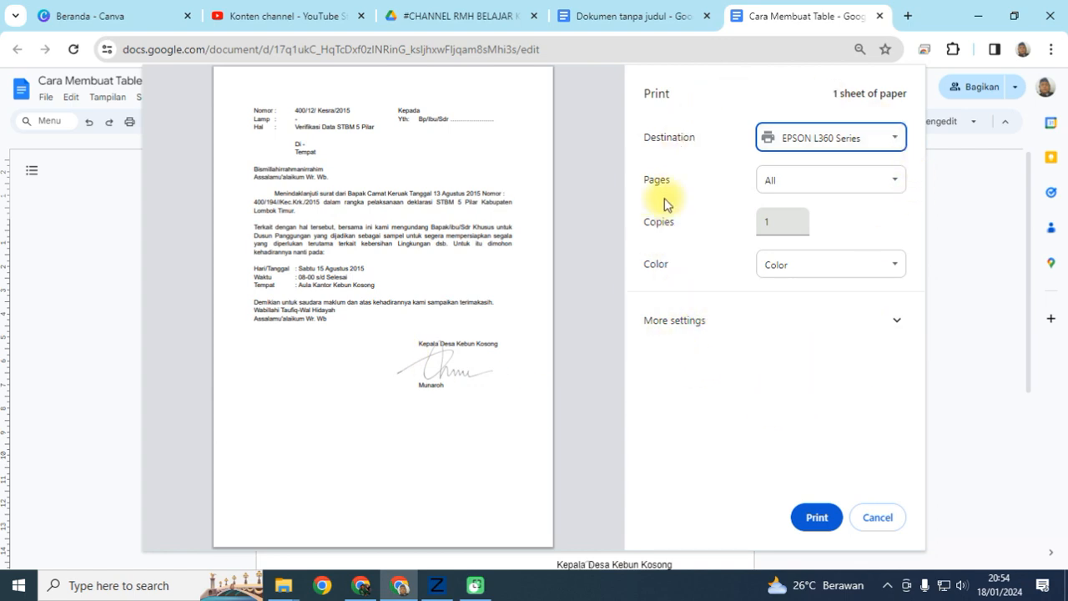
Step: Change the print destination to Save as PDF and save the letter to the Desktop as Cara Membuat Table - Google Dokumen
{"action": "left_click", "coordinate": [897, 142]}
{"action": "left_click", "coordinate": [852, 173]}
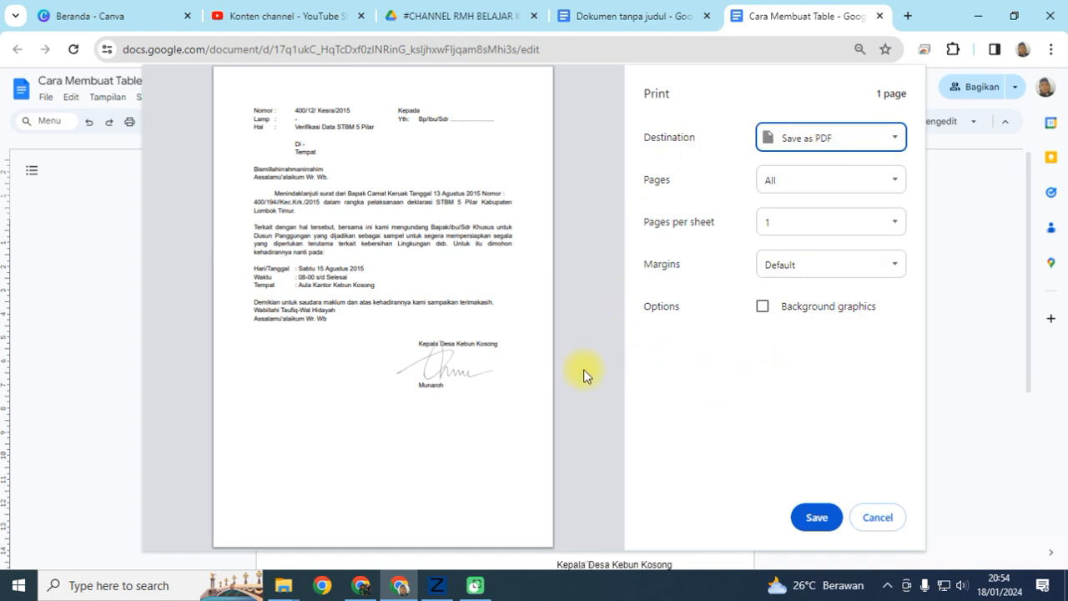
{"action": "left_click", "coordinate": [818, 517]}
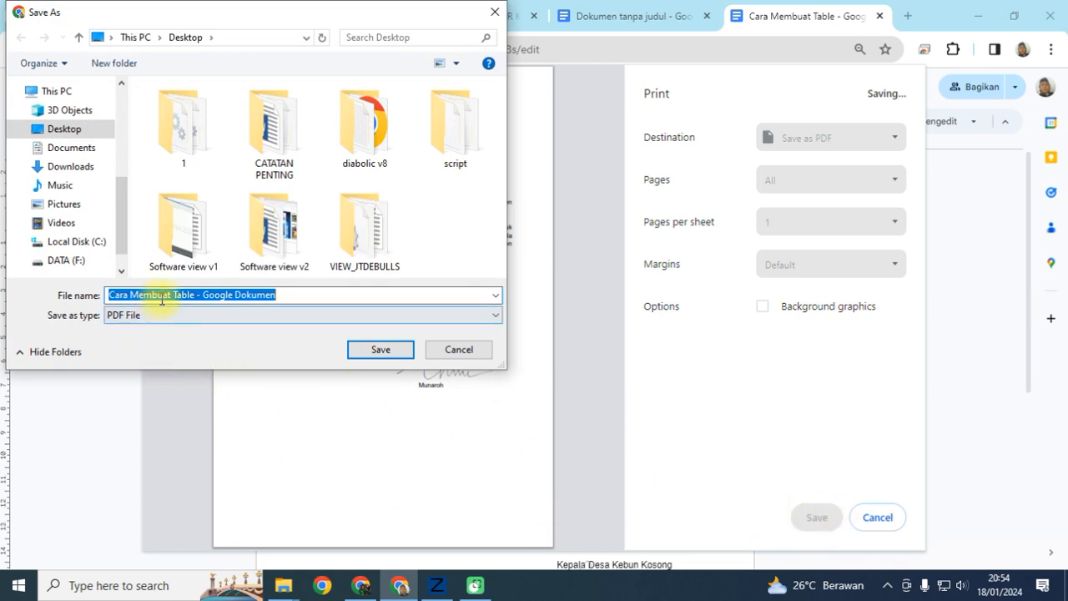
{"action": "left_click", "coordinate": [284, 315]}
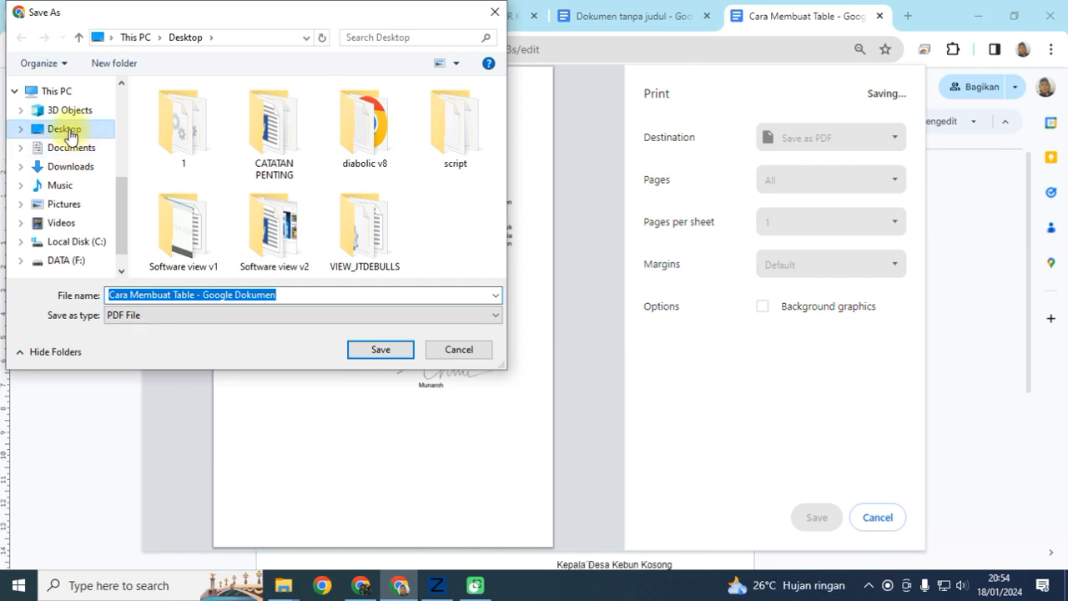
{"action": "left_click", "coordinate": [381, 349]}
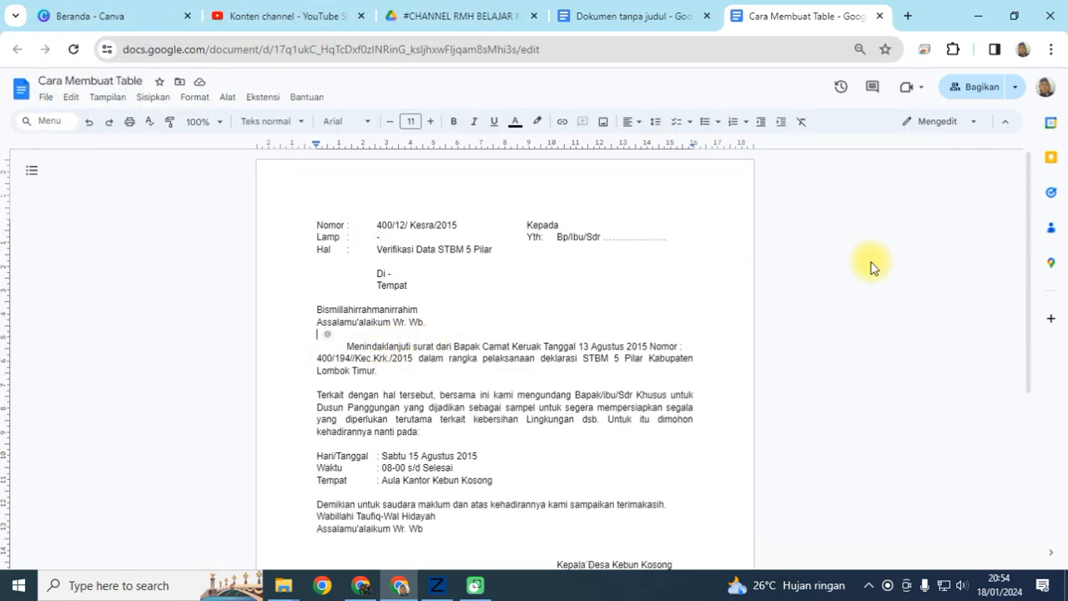
Step: Open the saved Cara Membuat Table - Google Dokumen PDF from the desktop and check the whole letter
{"action": "left_click", "coordinate": [973, 21]}
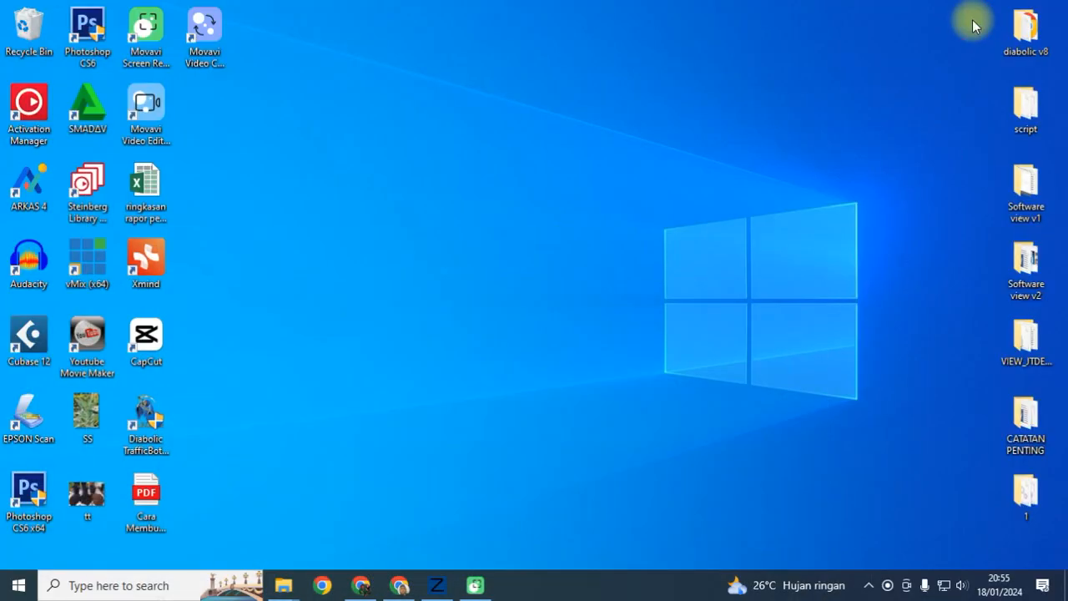
{"action": "left_click", "coordinate": [149, 504]}
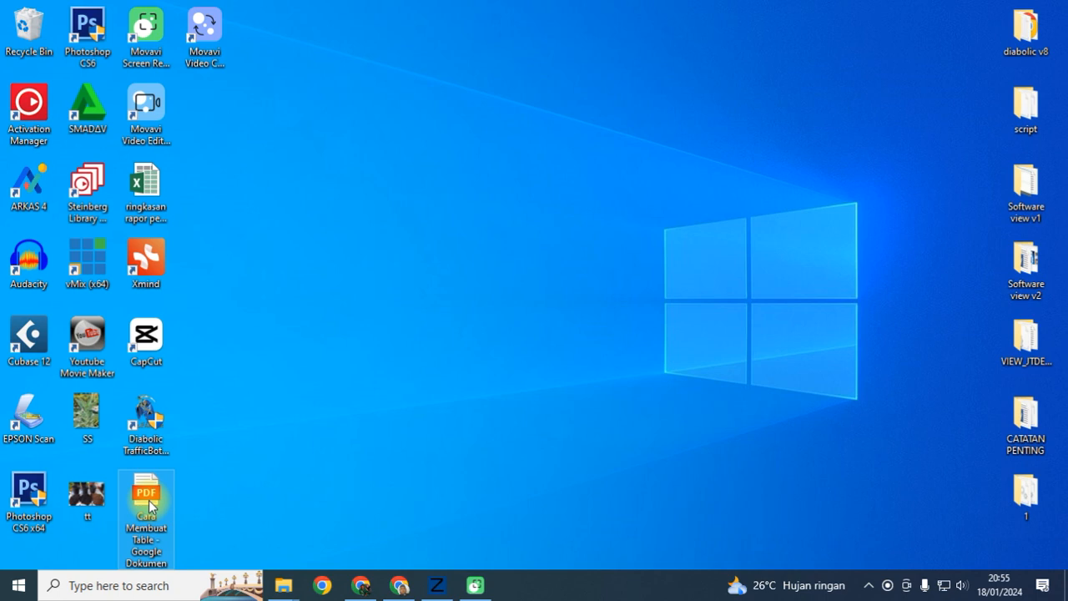
{"action": "double_click", "coordinate": [149, 505]}
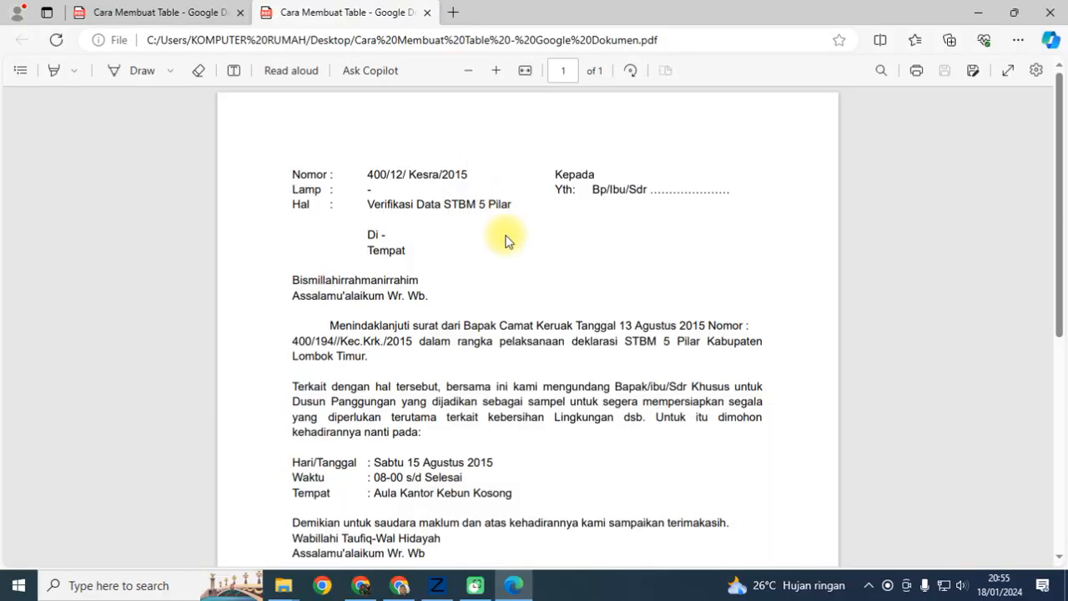
{"action": "scroll", "coordinate": [511, 340], "scroll_direction": "down", "scroll_amount": 4}
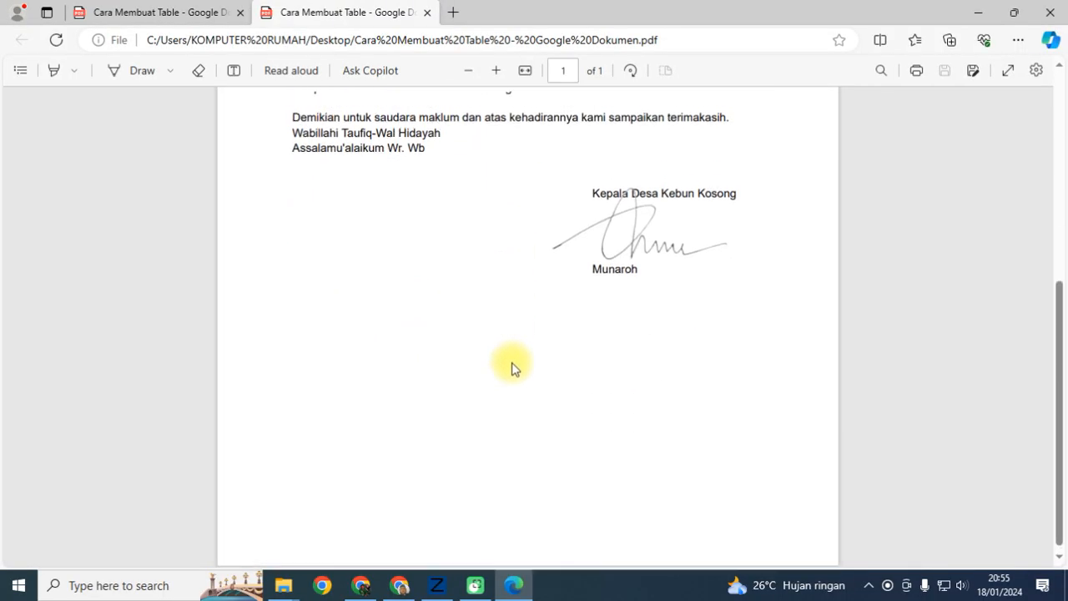
{"action": "scroll", "coordinate": [512, 359], "scroll_direction": "up", "scroll_amount": 4}
{"action": "scroll", "coordinate": [512, 363], "scroll_direction": "up", "scroll_amount": 2}
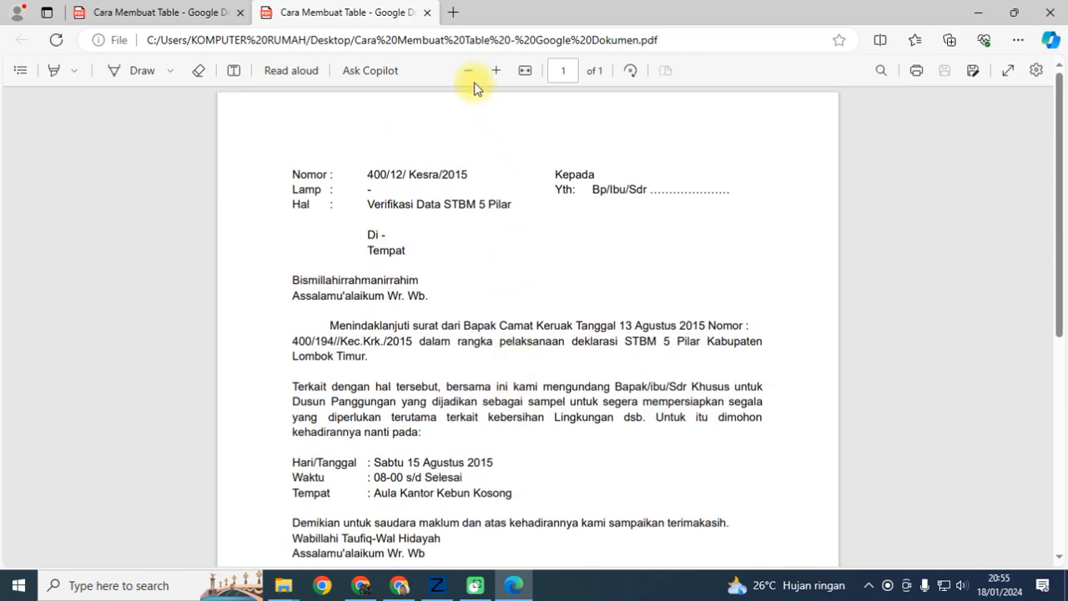
Step: Close the duplicate PDF tab and switch back to the Cara Membuat Table document in Google Docs
{"action": "left_click", "coordinate": [428, 13]}
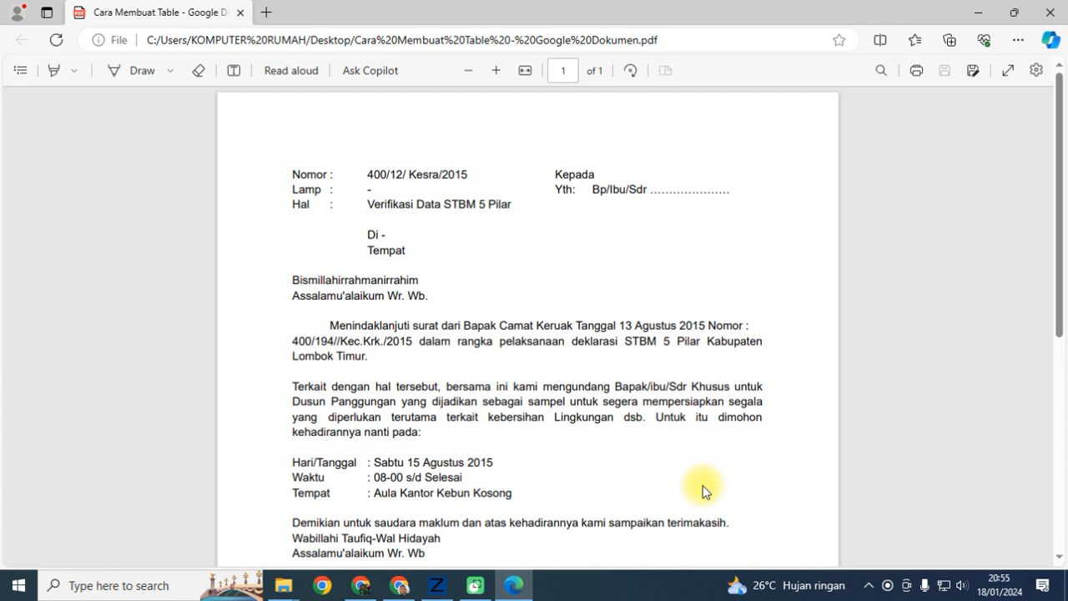
{"action": "scroll", "coordinate": [490, 501], "scroll_direction": "down", "scroll_amount": 1}
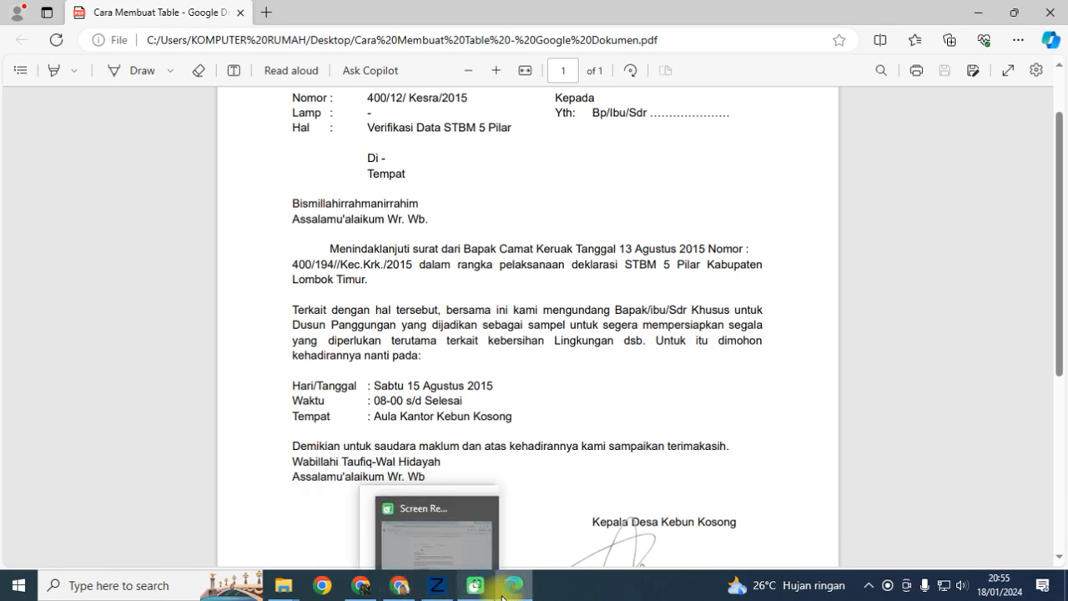
{"action": "left_click", "coordinate": [392, 511]}
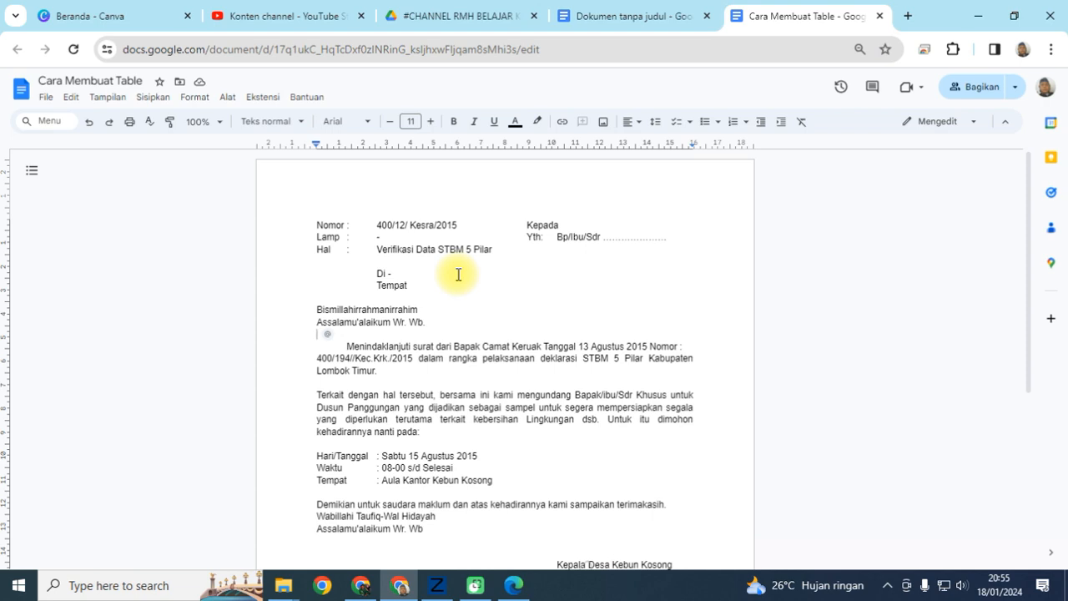
{"action": "scroll", "coordinate": [468, 398], "scroll_direction": "down", "scroll_amount": 4}
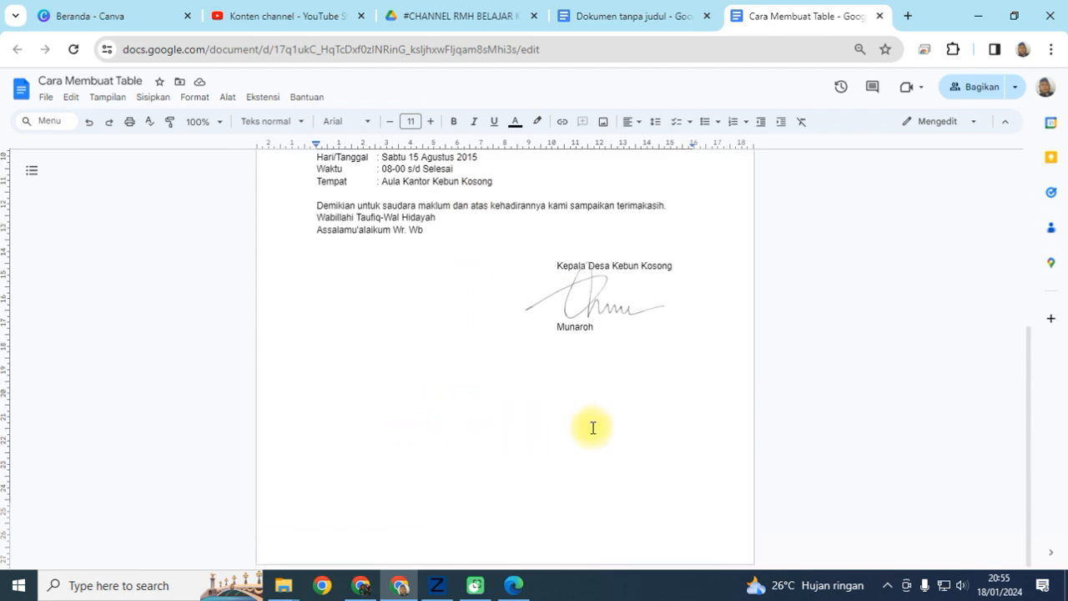
{"action": "scroll", "coordinate": [489, 425], "scroll_direction": "up", "scroll_amount": 4}
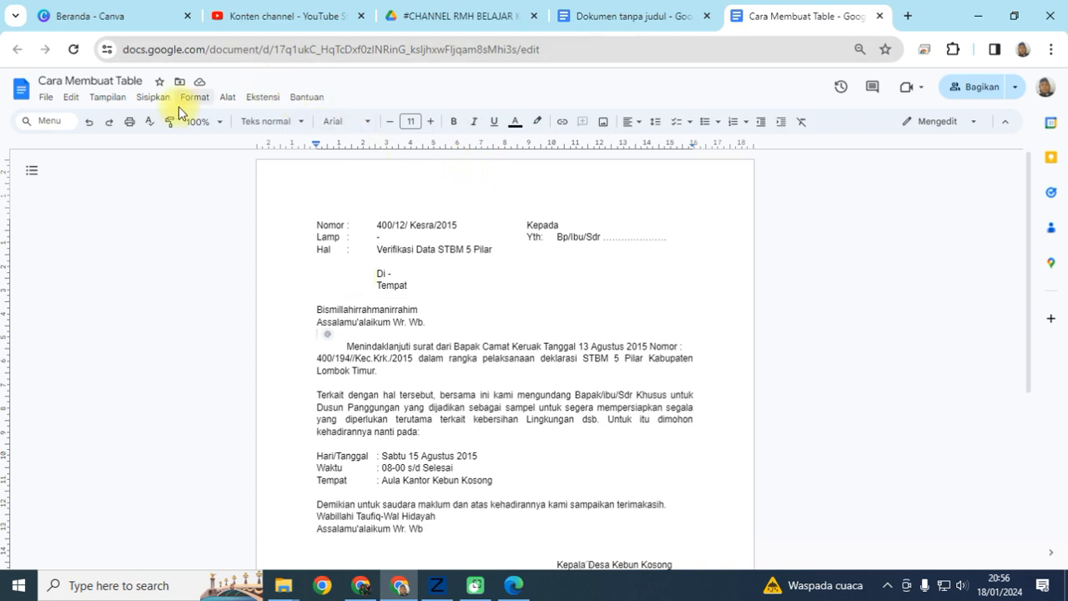
{"action": "left_click", "coordinate": [45, 98]}
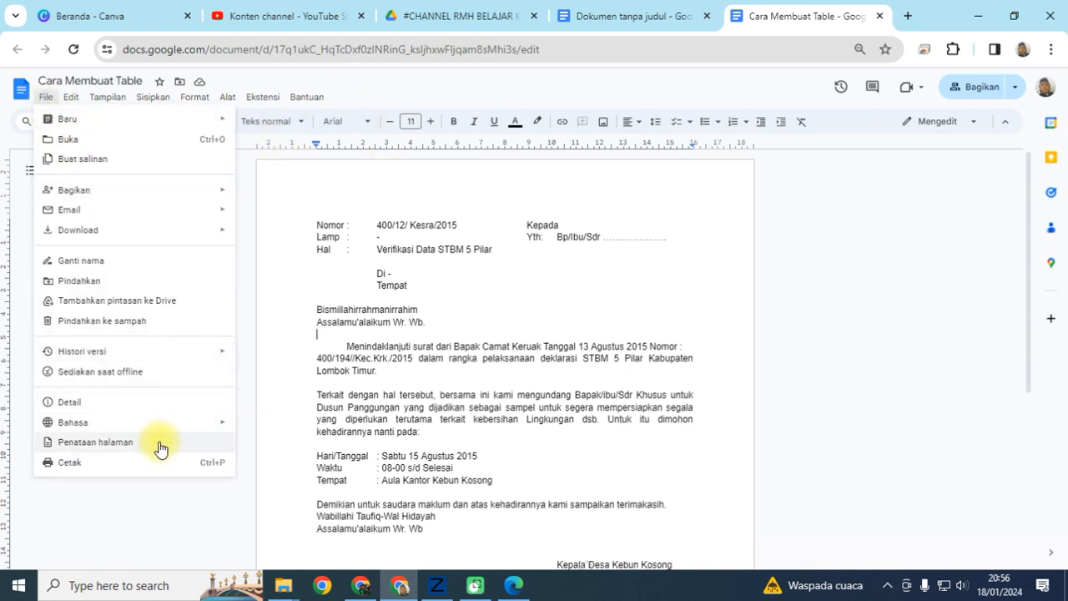
{"action": "left_click", "coordinate": [286, 409]}
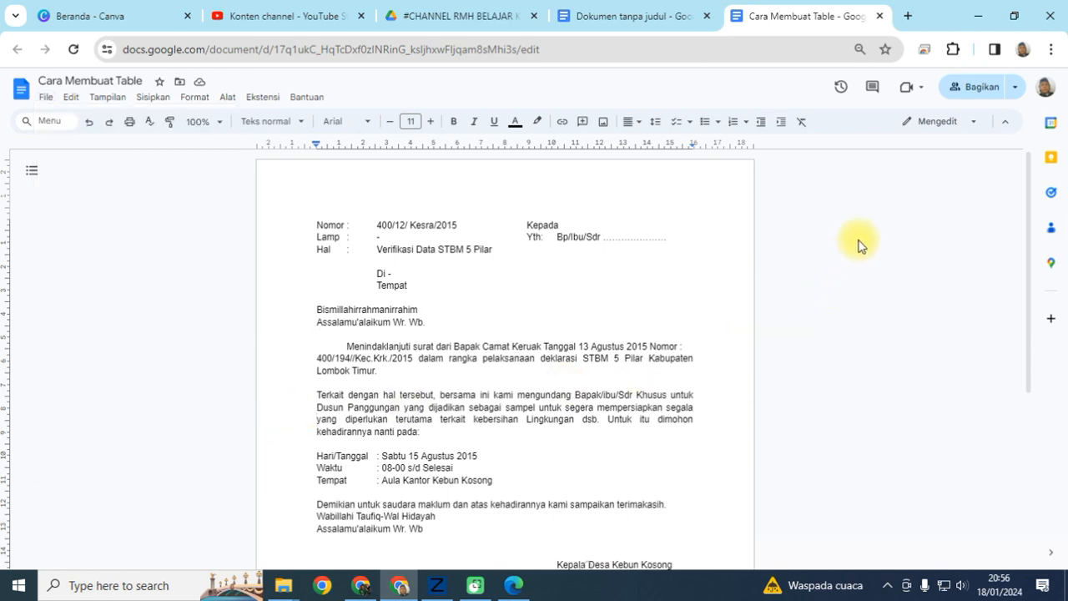